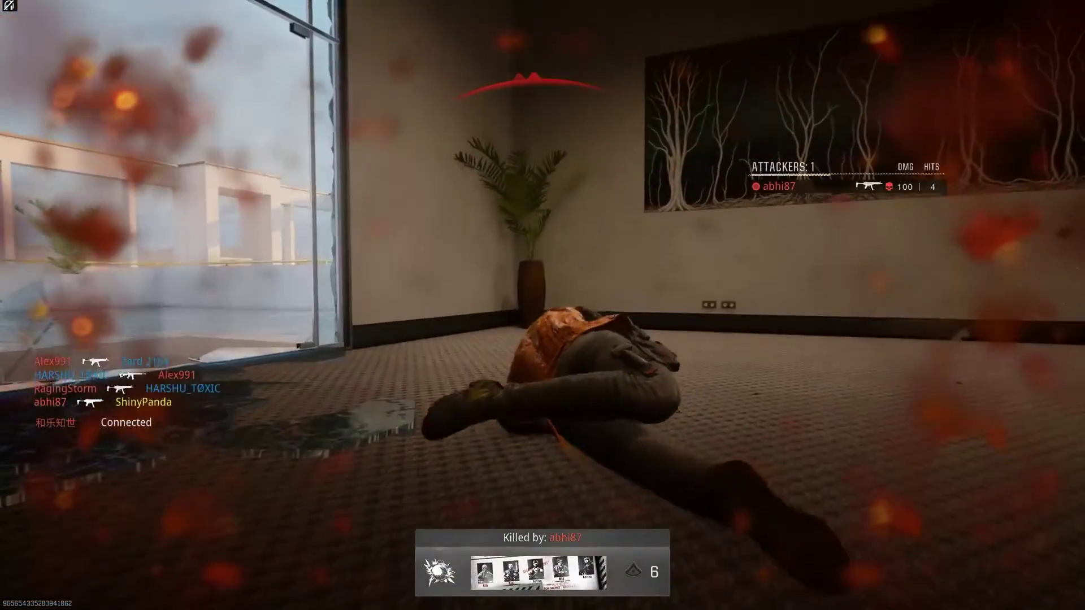
Step: Refresh the desktop twice, then bring up the Win+X quick list of system tools
key(w)
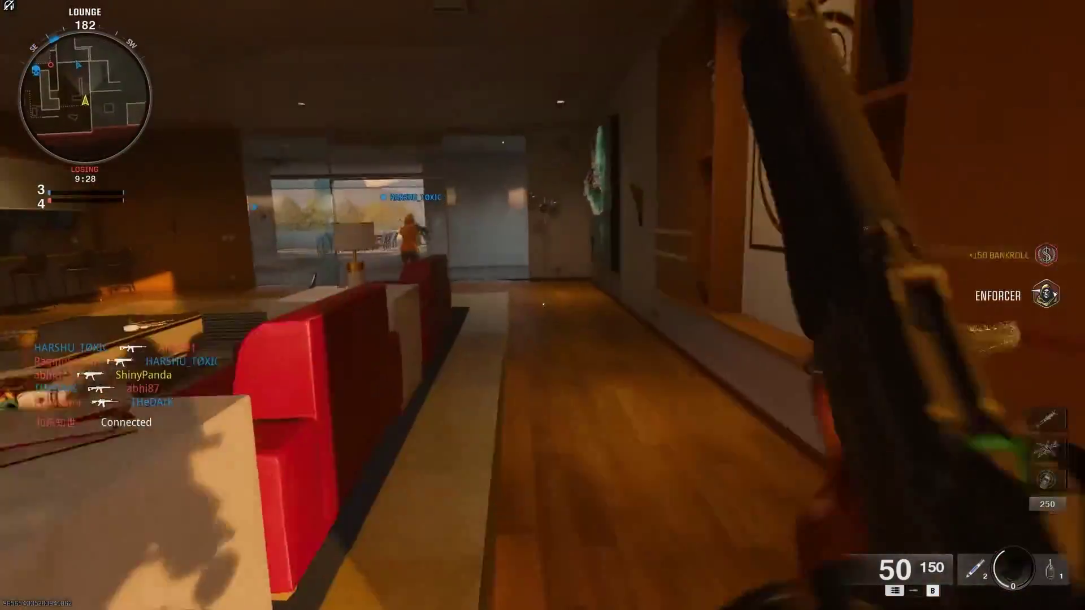
key(w)
key(w)
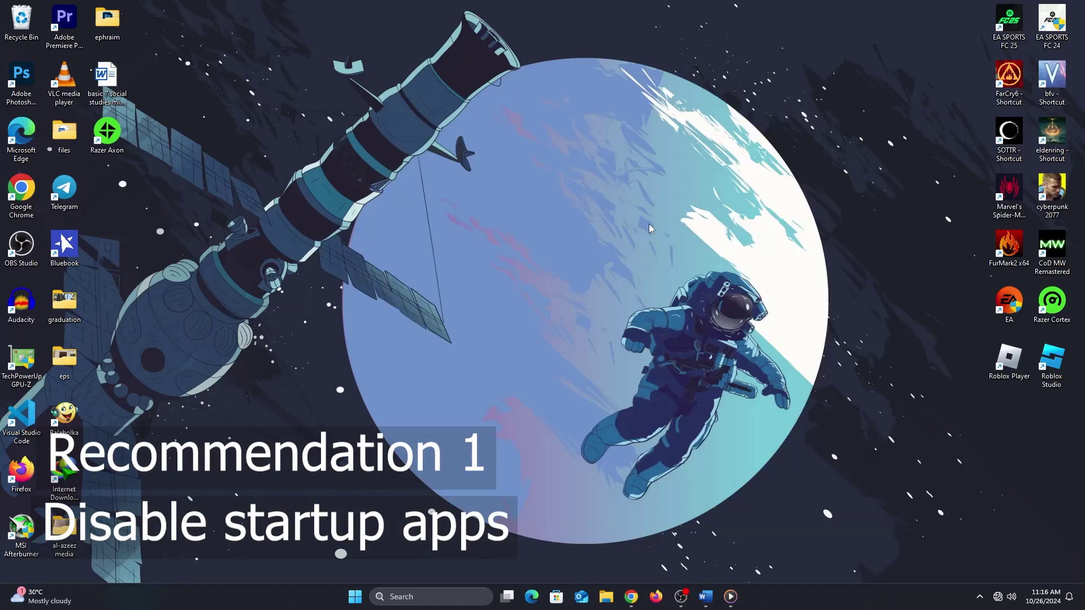
right_click(648, 224)
click(693, 271)
right_click(694, 271)
click(725, 312)
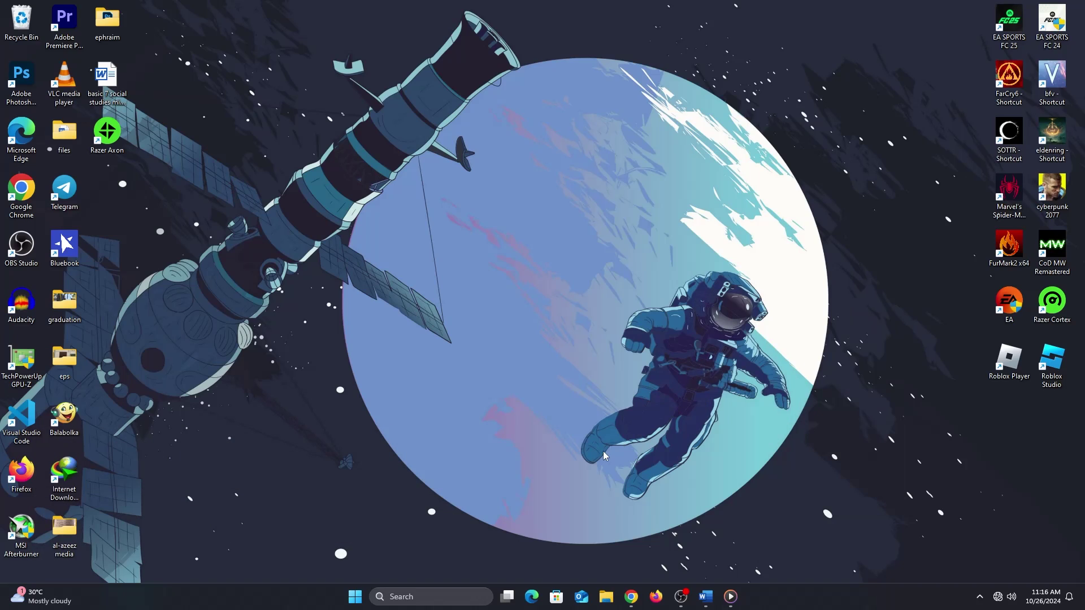
right_click(355, 597)
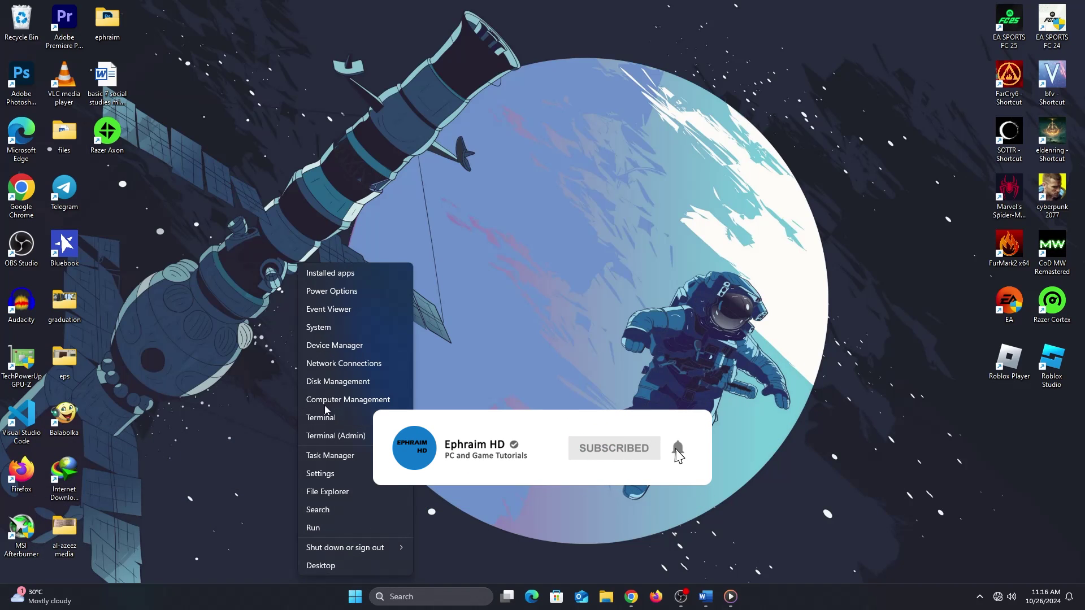
Step: Launch Task Manager and switch to its Startup apps list
click(334, 454)
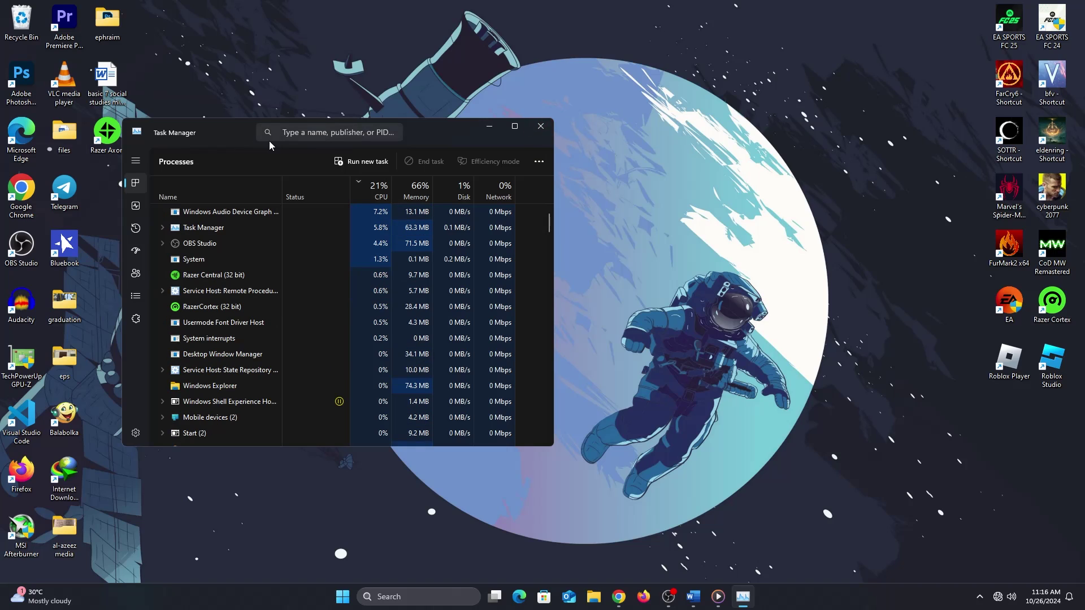
click(136, 252)
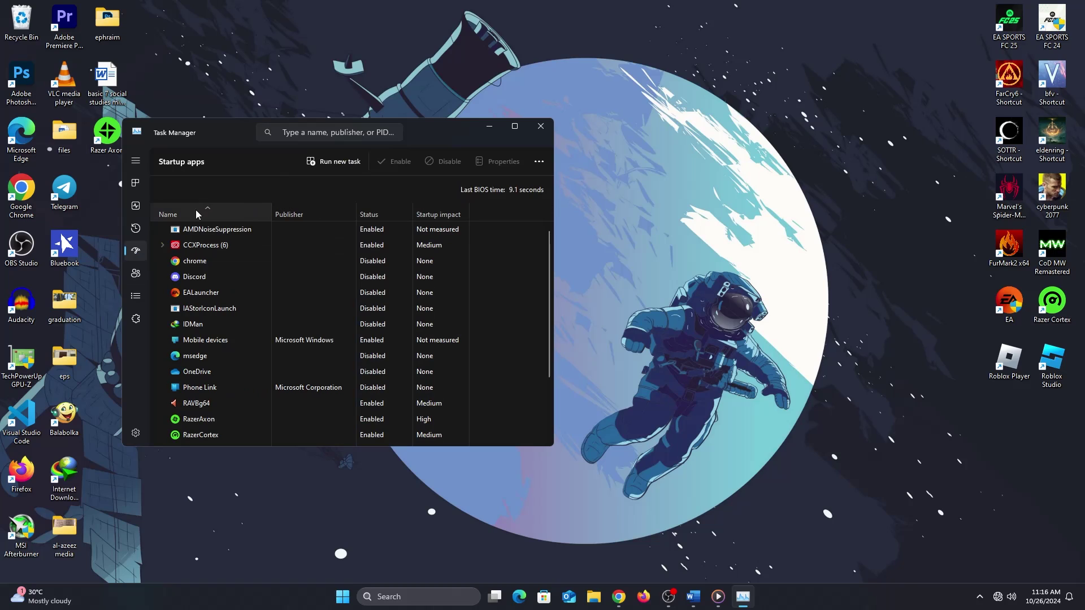
Step: Disable the AMDNoiseSuppression startup entry
click(352, 228)
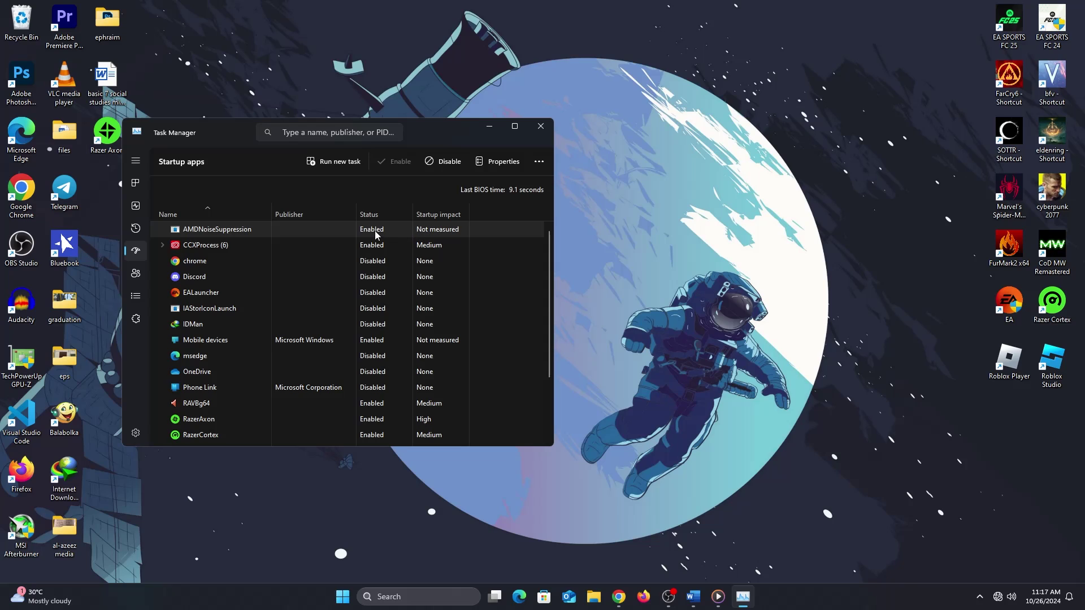
right_click(375, 231)
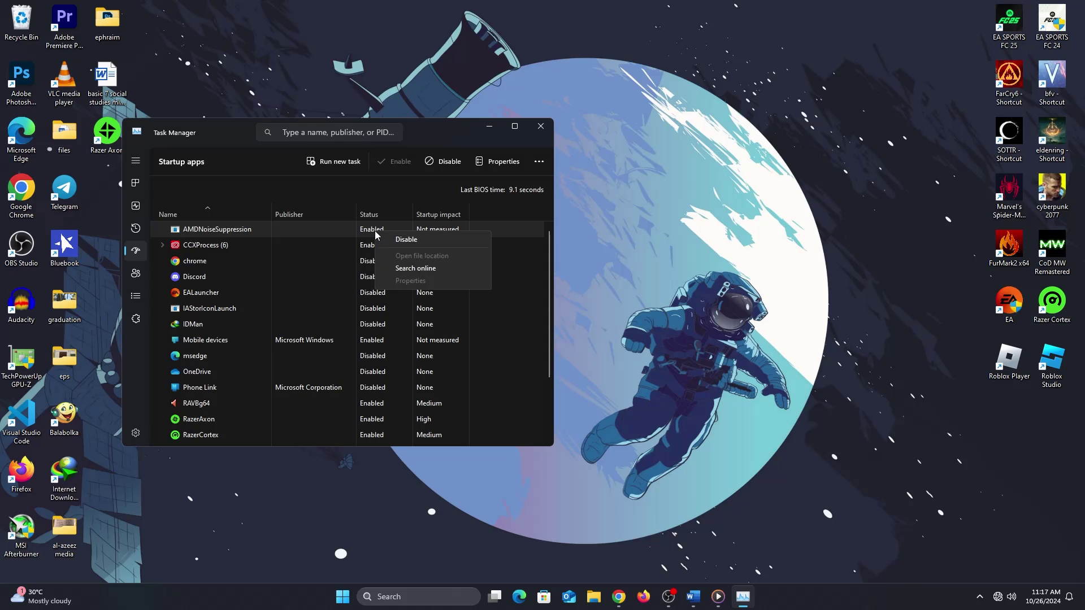
click(405, 241)
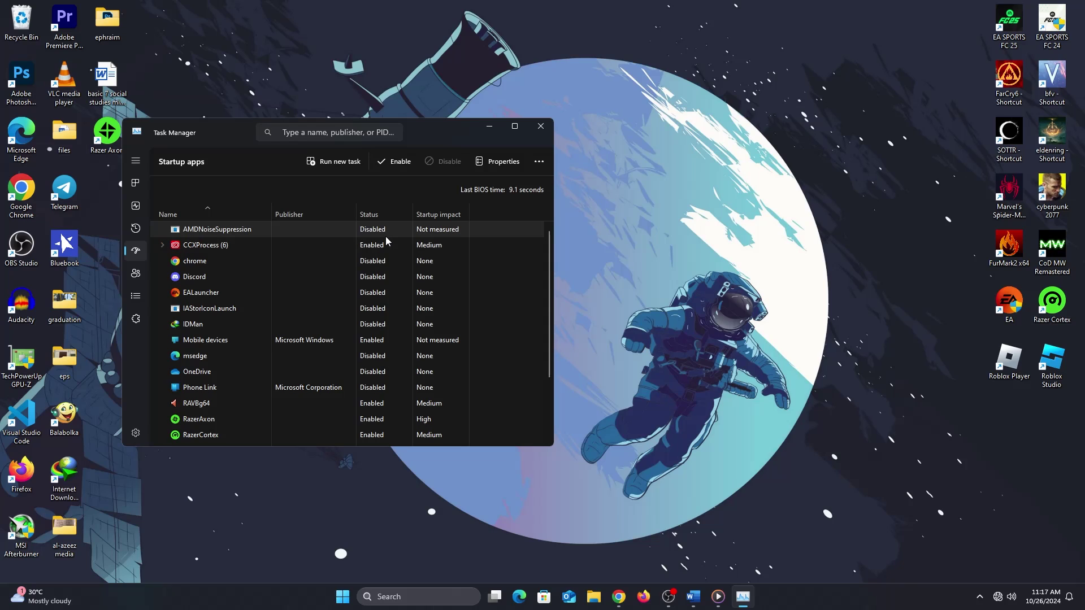
right_click(381, 231)
key(Escape)
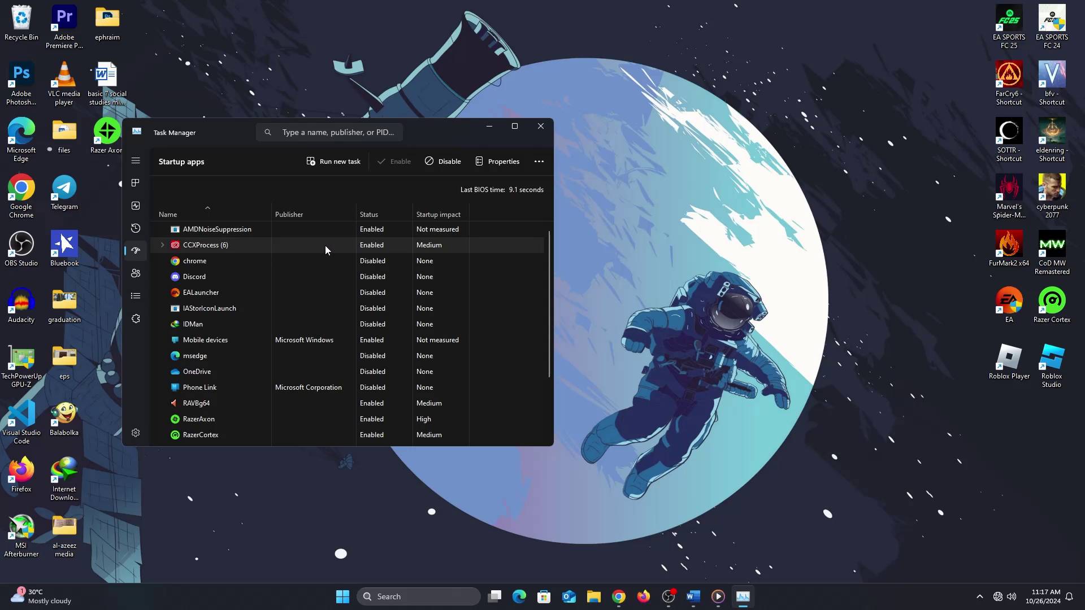
Step: Review the chrome, Discord, EALauncher, IAStorIconLaunch and IDMan entries; disable then re-enable Mobile devices
click(367, 265)
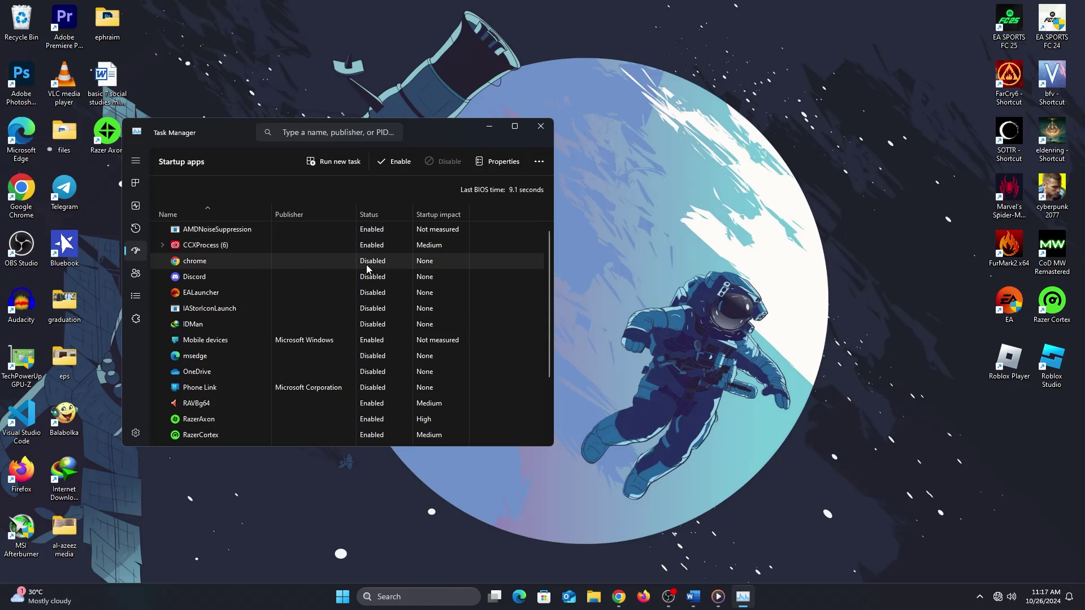
click(371, 276)
click(381, 295)
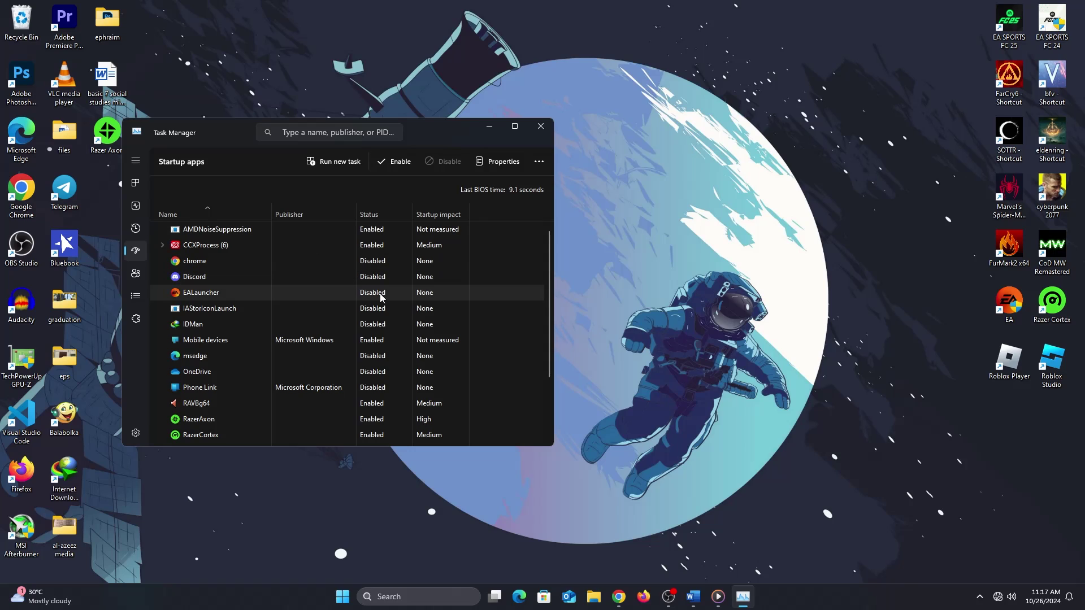
click(384, 311)
click(379, 330)
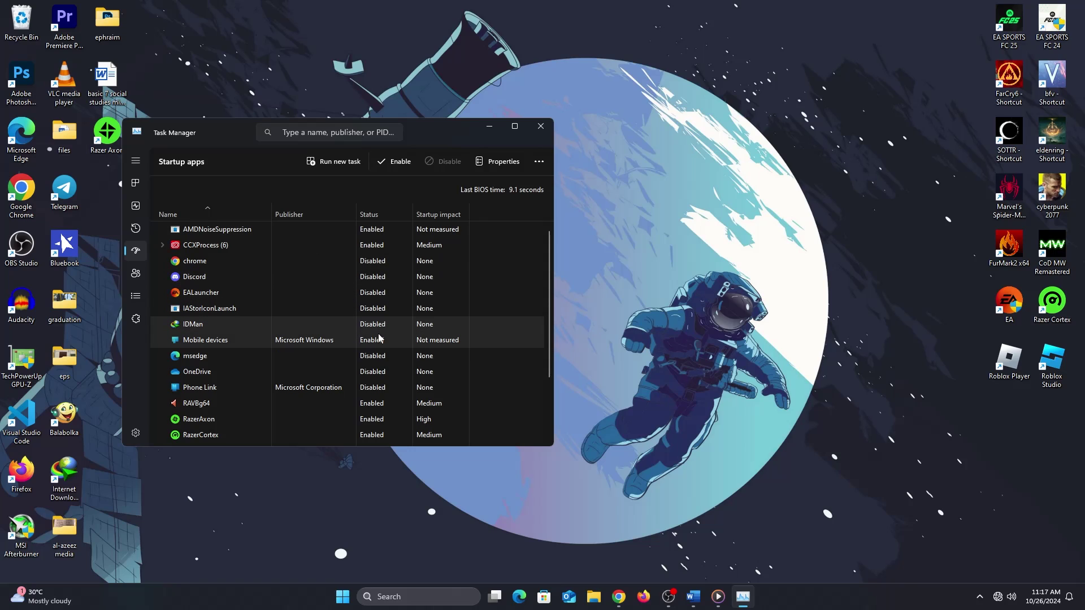
right_click(380, 342)
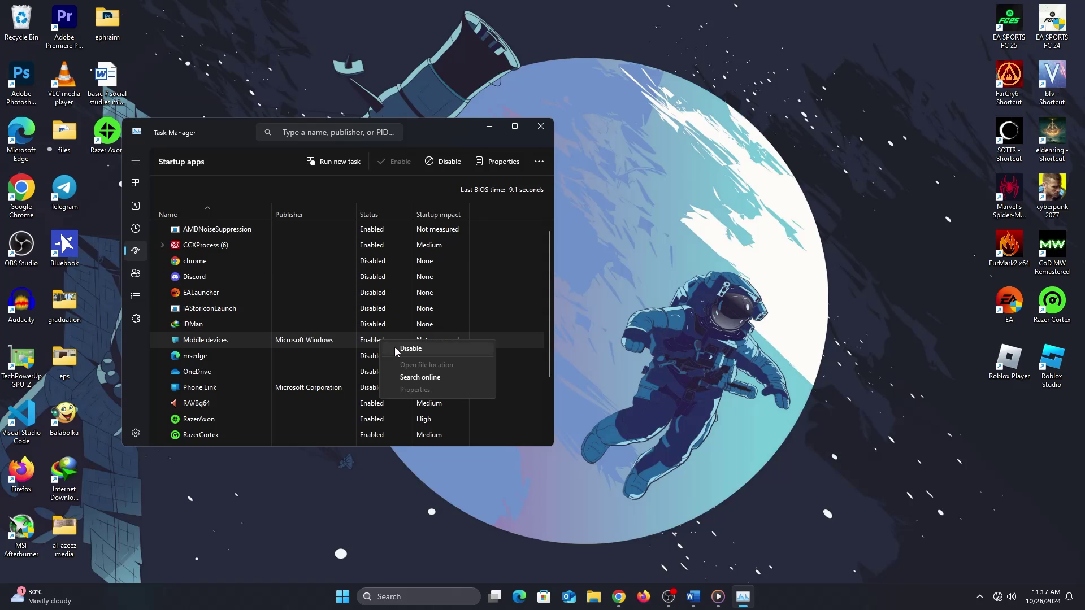
click(394, 347)
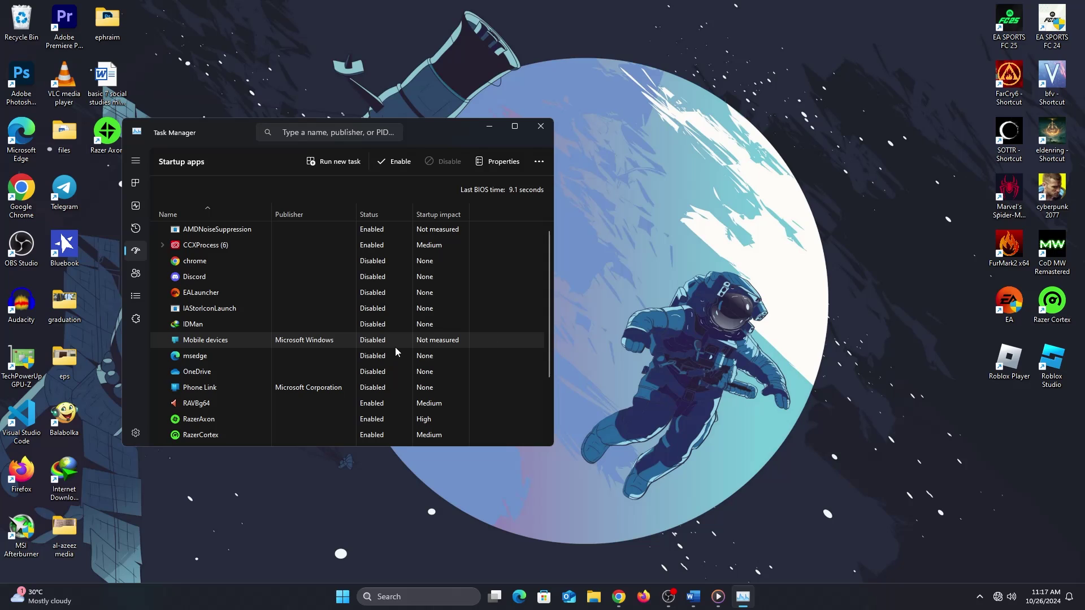
right_click(383, 340)
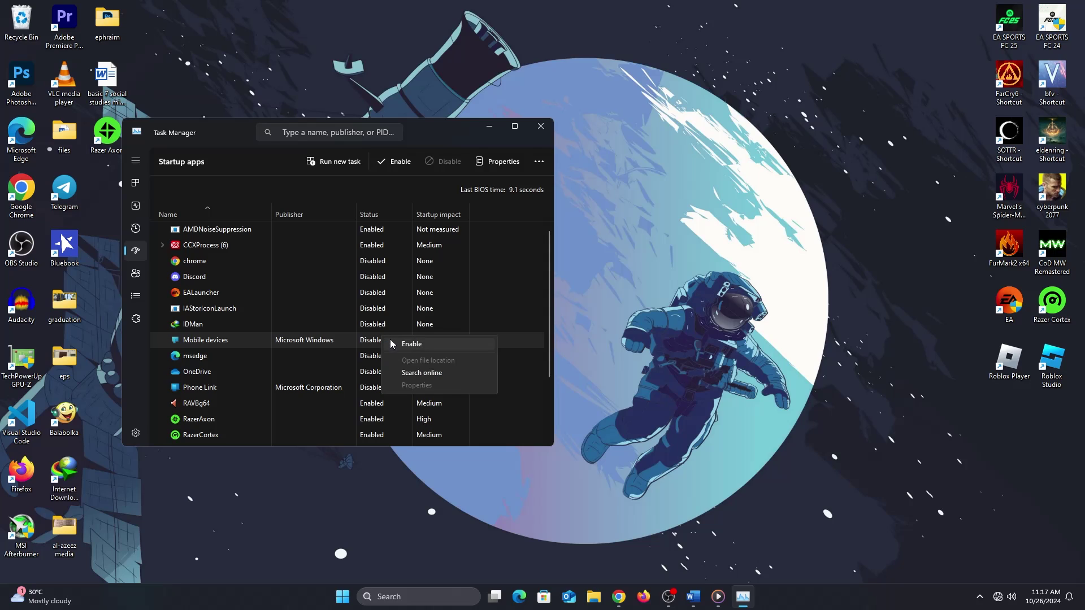
click(400, 340)
scroll(394, 339, down, 1)
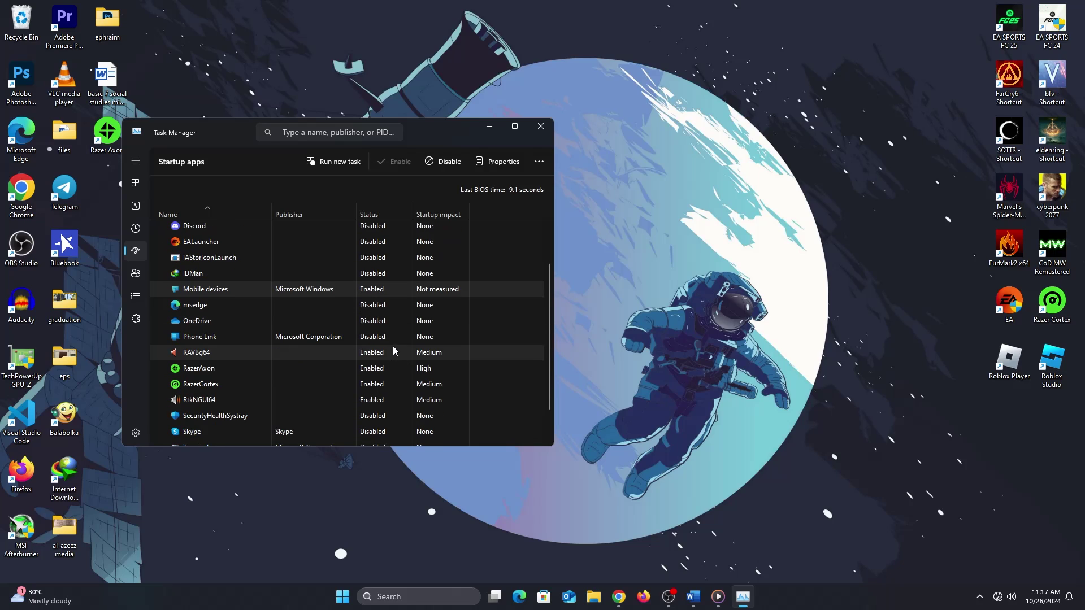
scroll(394, 349, down, 1)
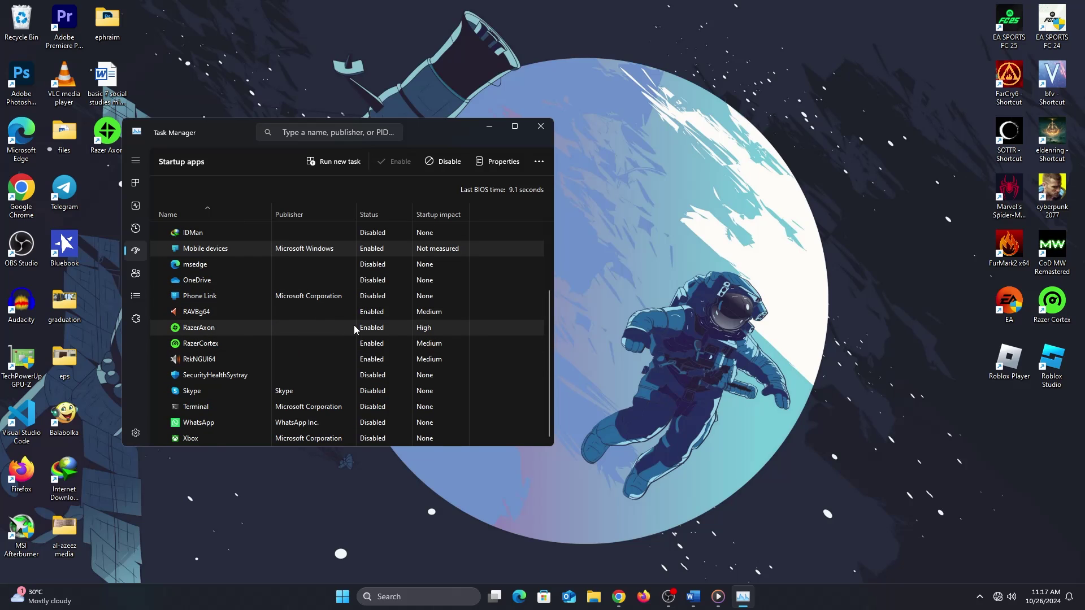
Step: Disable the RazerAxon startup entry and bring up the Start menu
right_click(373, 327)
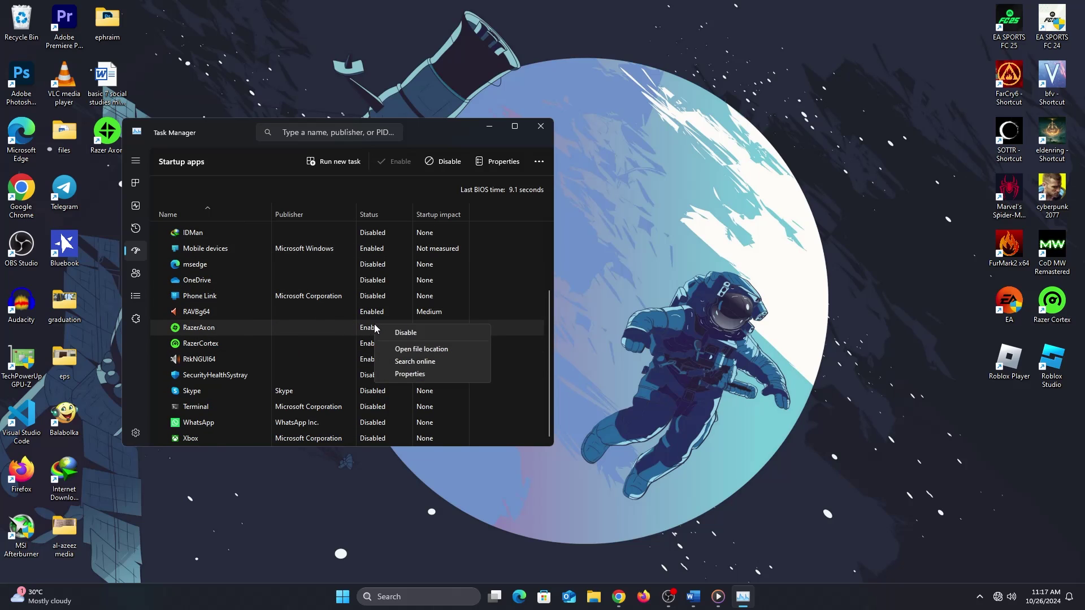
click(408, 337)
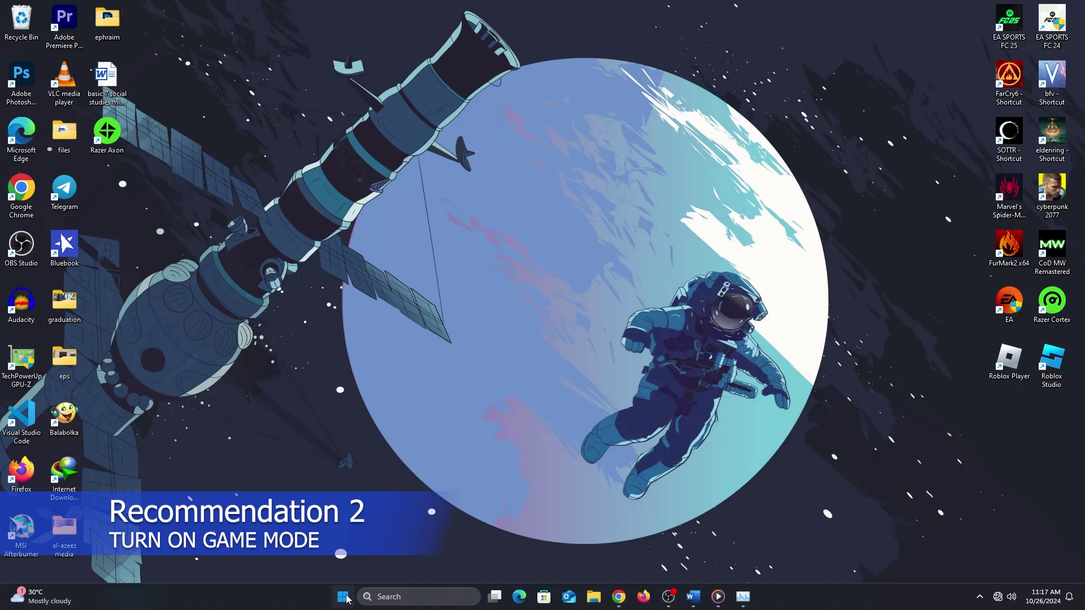
click(344, 597)
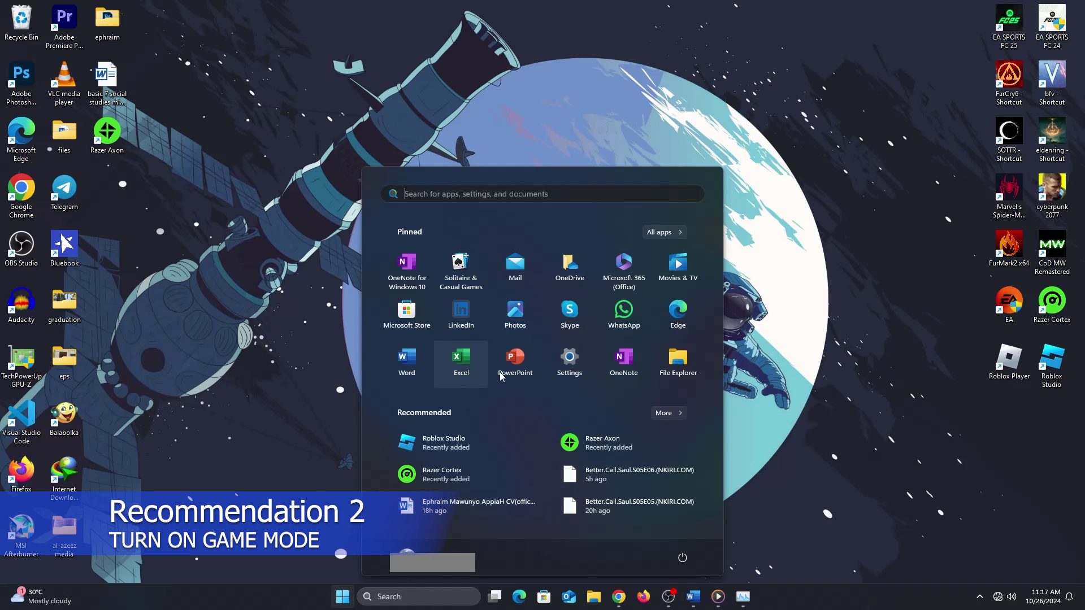
Step: In Settings > Gaming > Game Mode, flip the Game Mode toggle
click(583, 376)
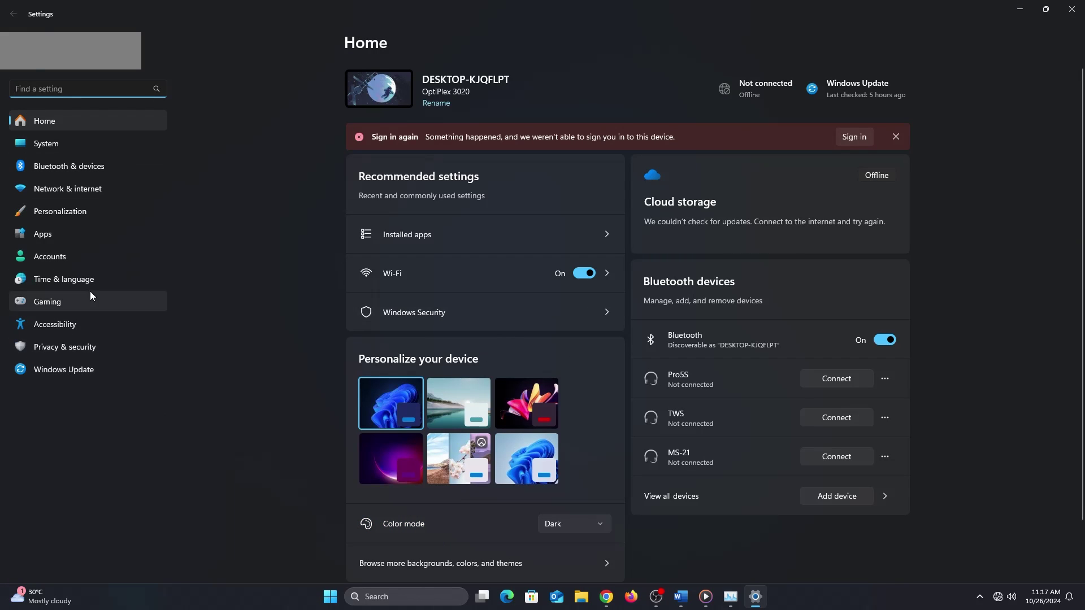
click(59, 301)
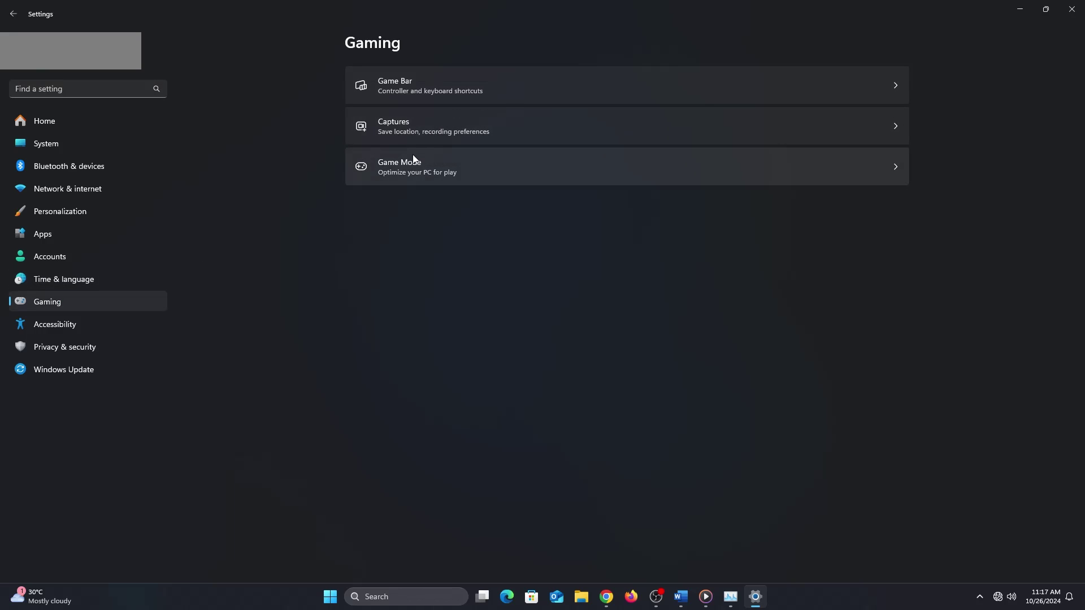
click(420, 167)
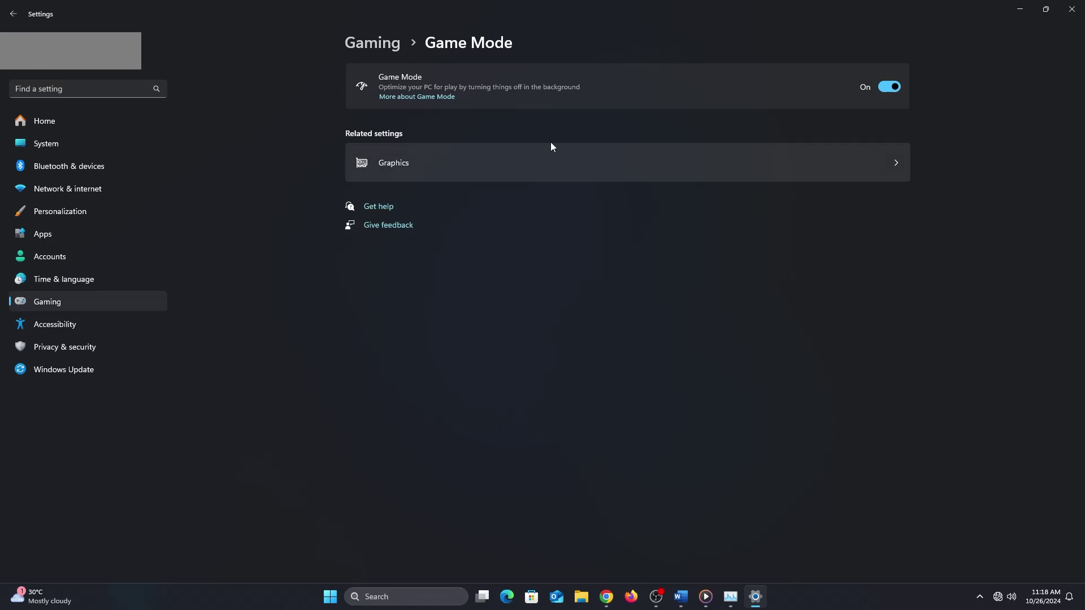
click(889, 87)
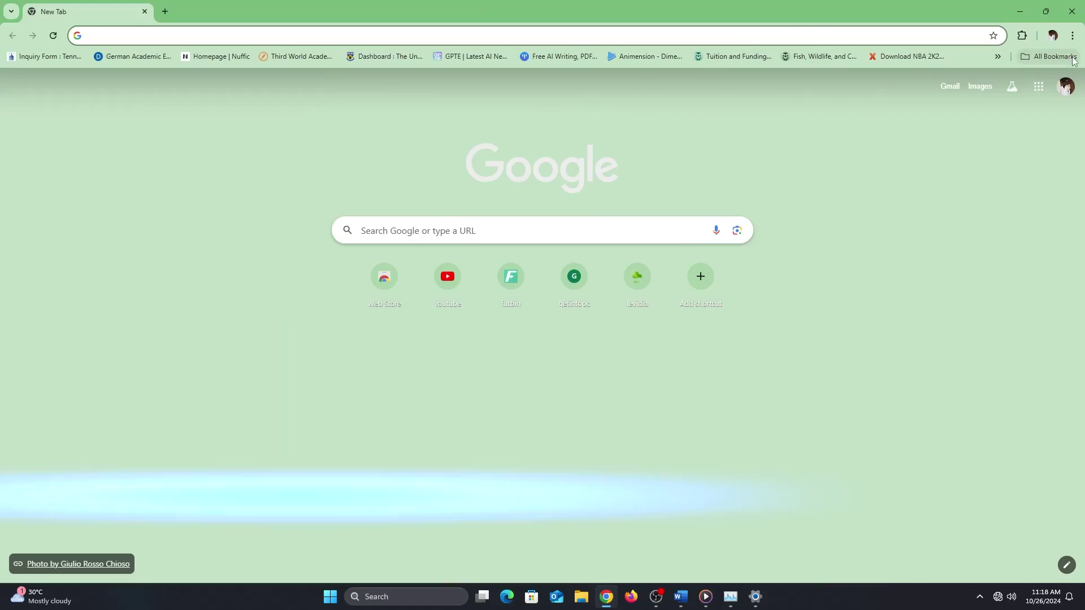
Step: Go to Chrome's Settings and show the System section
click(1073, 37)
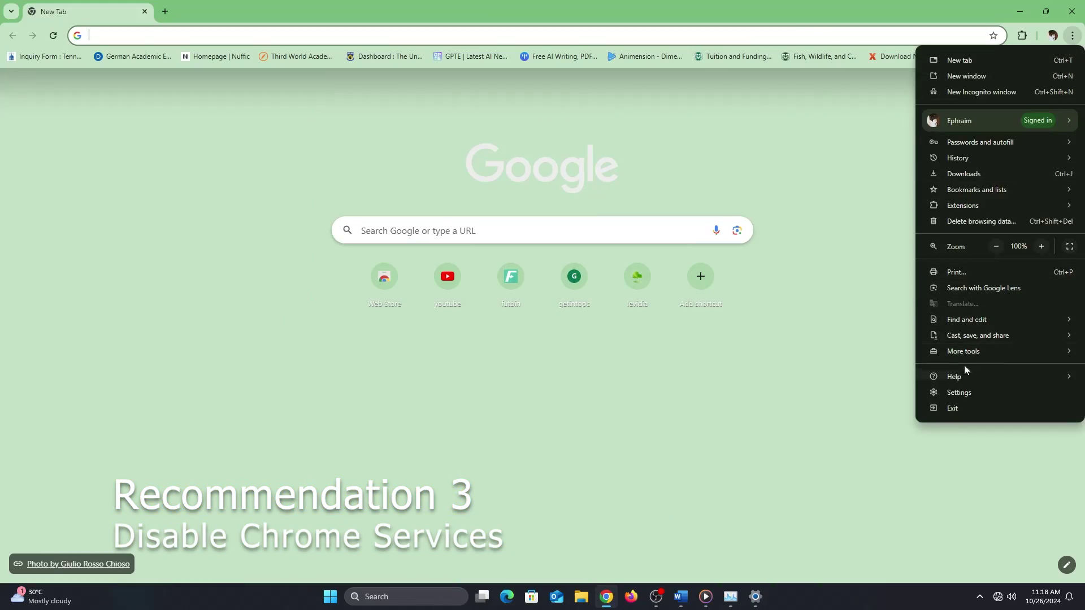
click(952, 393)
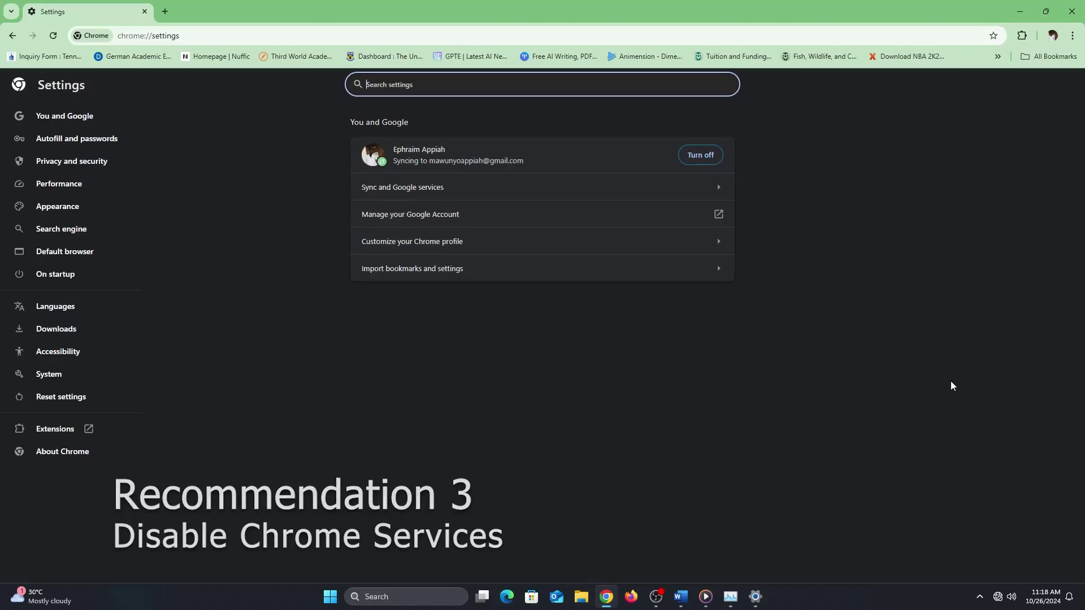
click(55, 274)
click(71, 376)
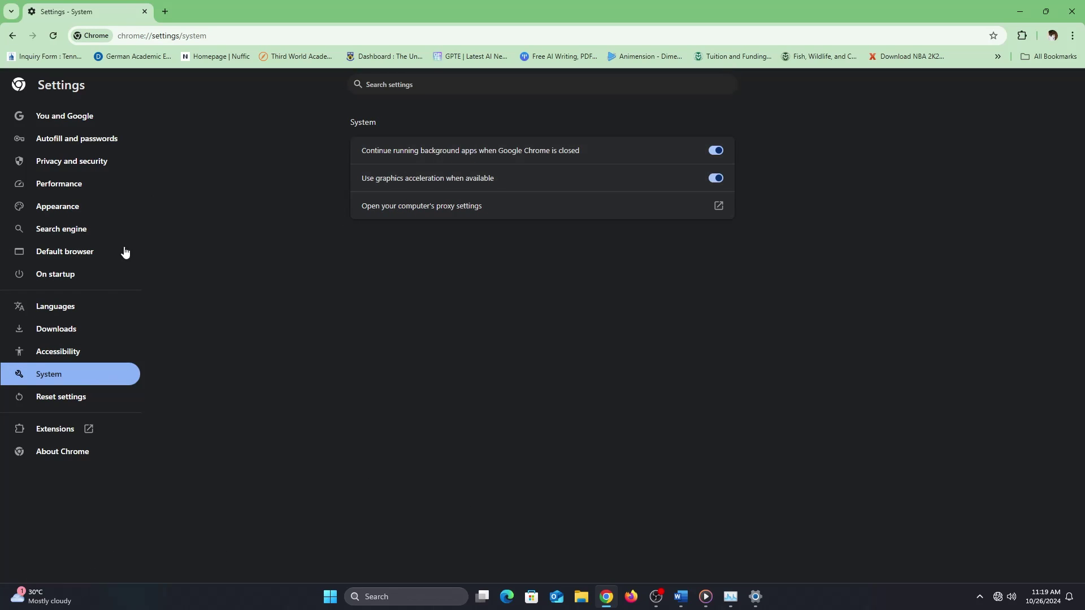
click(48, 378)
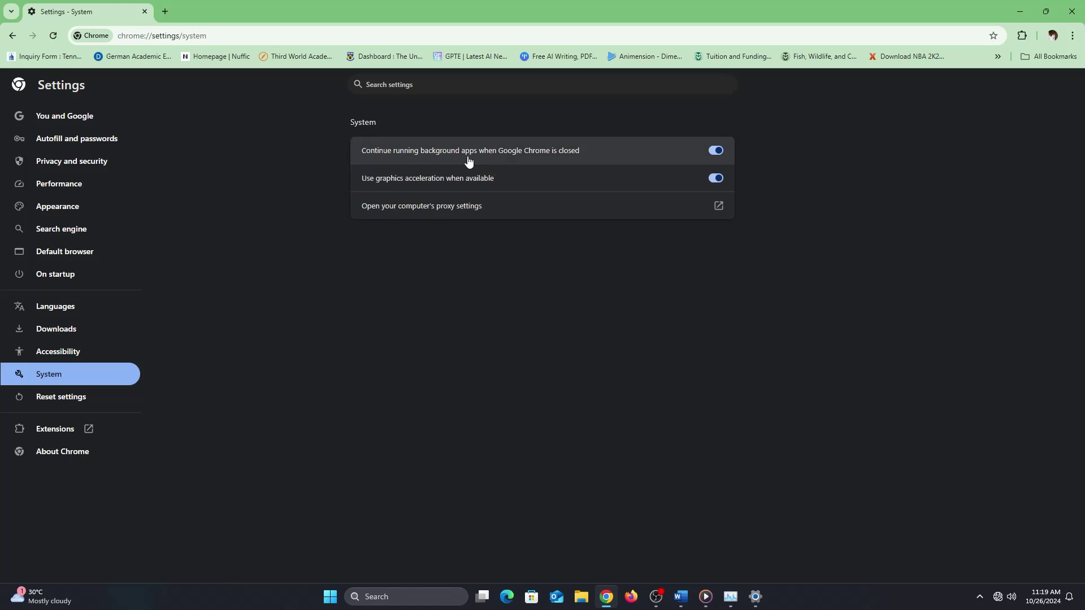
Step: Switch off background apps after closing and graphics acceleration, then relaunch Chrome
click(715, 150)
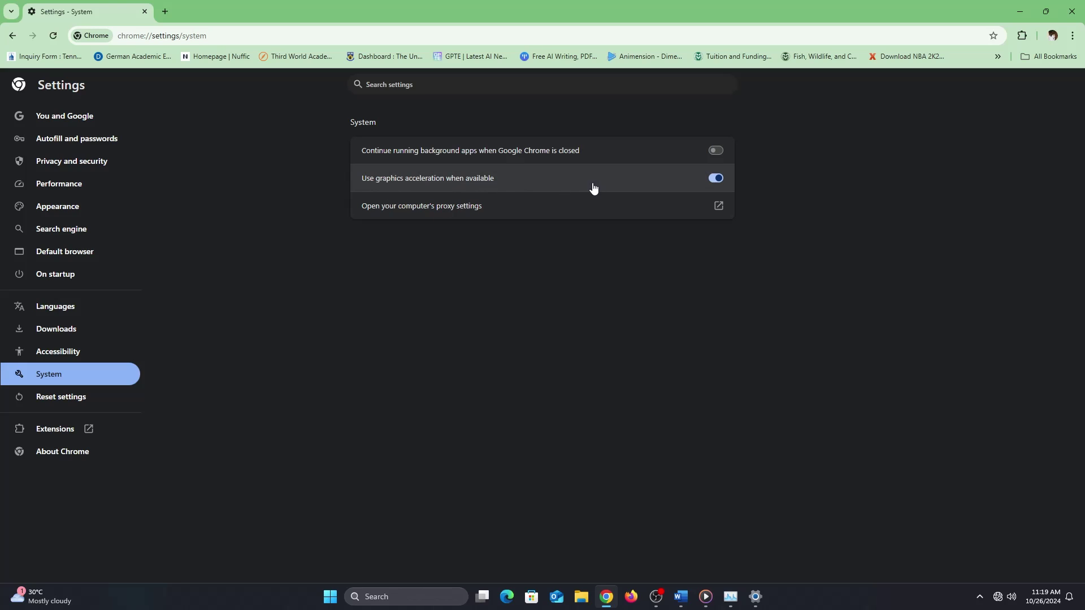
click(716, 178)
click(670, 179)
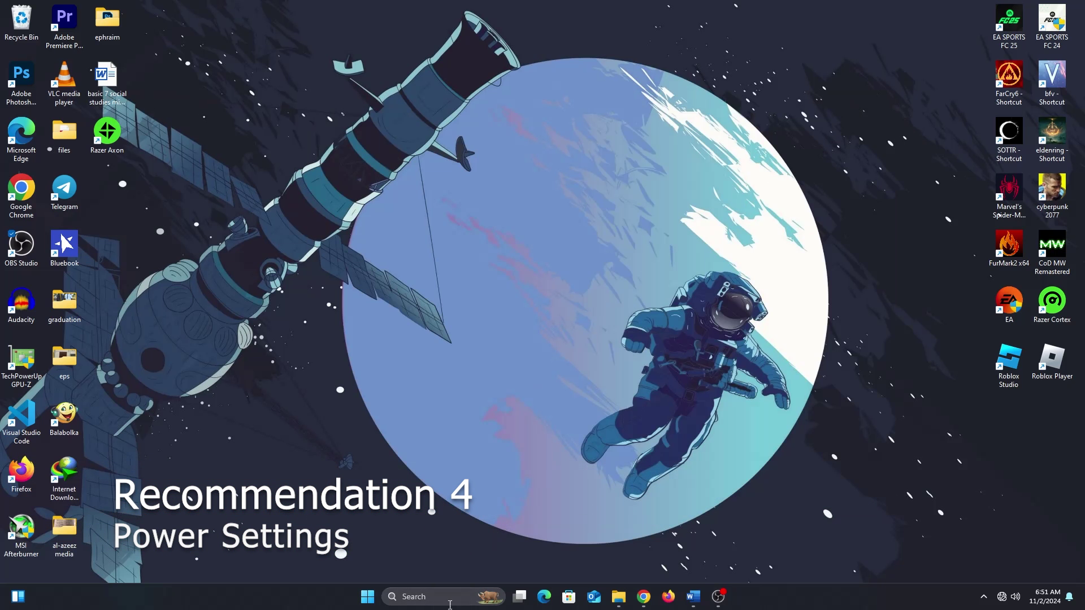
Step: Launch Control Panel from search and go to System and Security > Power Options
click(452, 595)
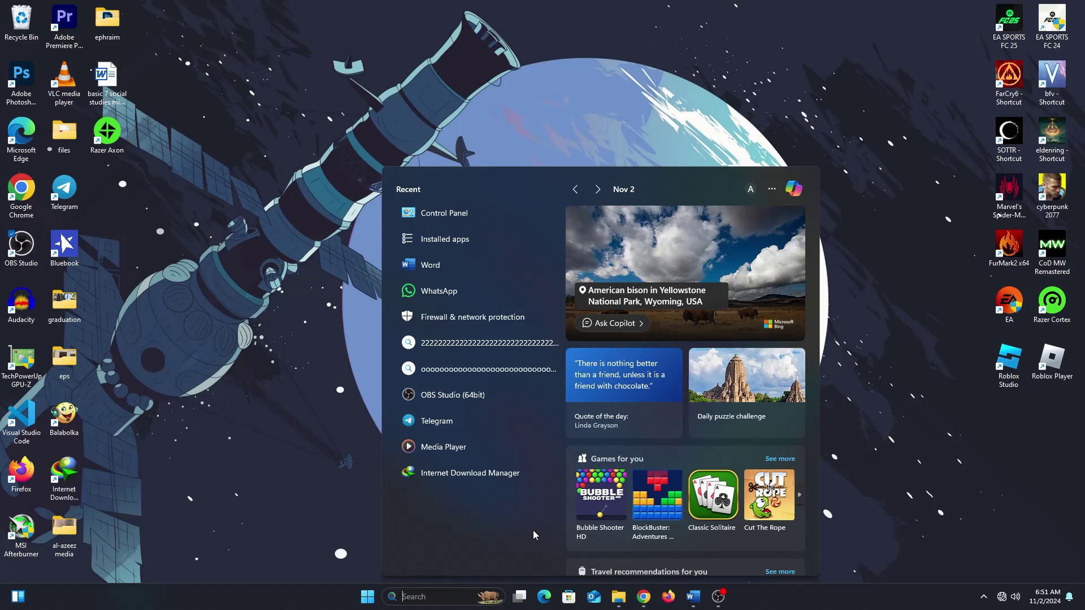
text(control)
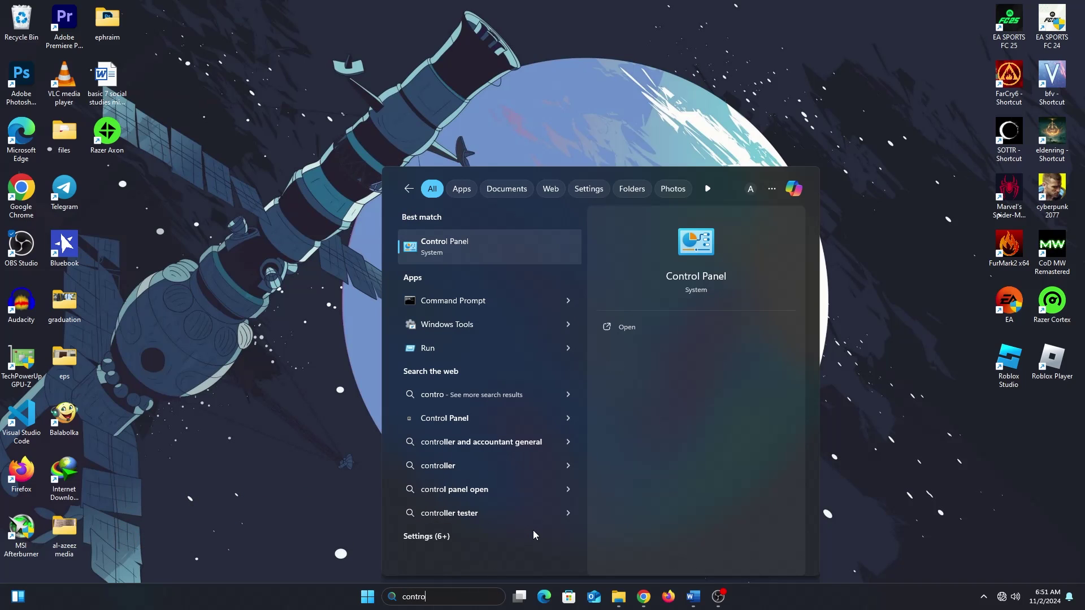
key(Return)
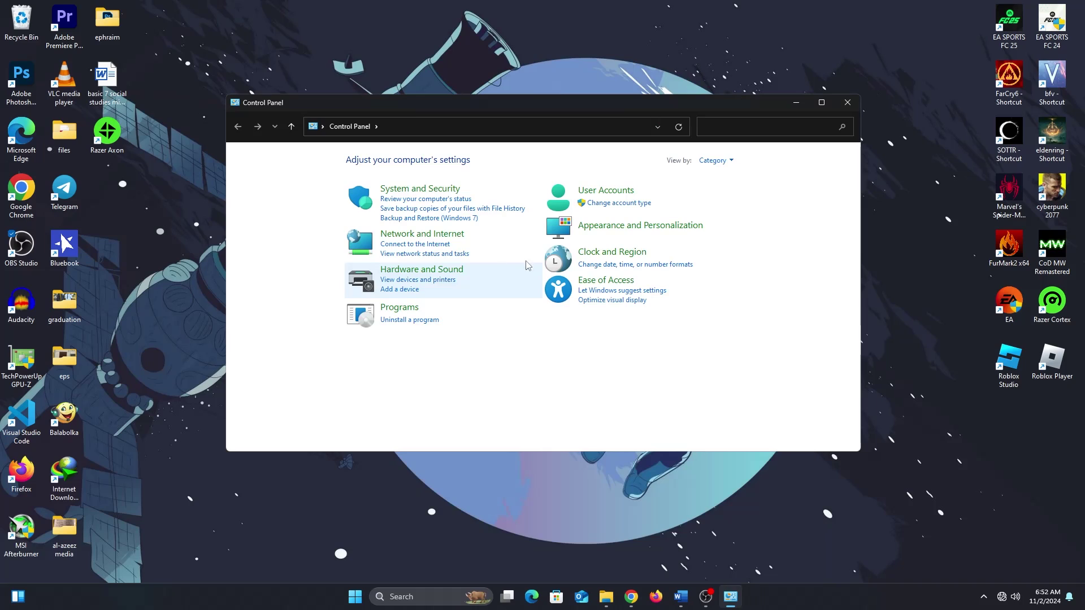
click(394, 190)
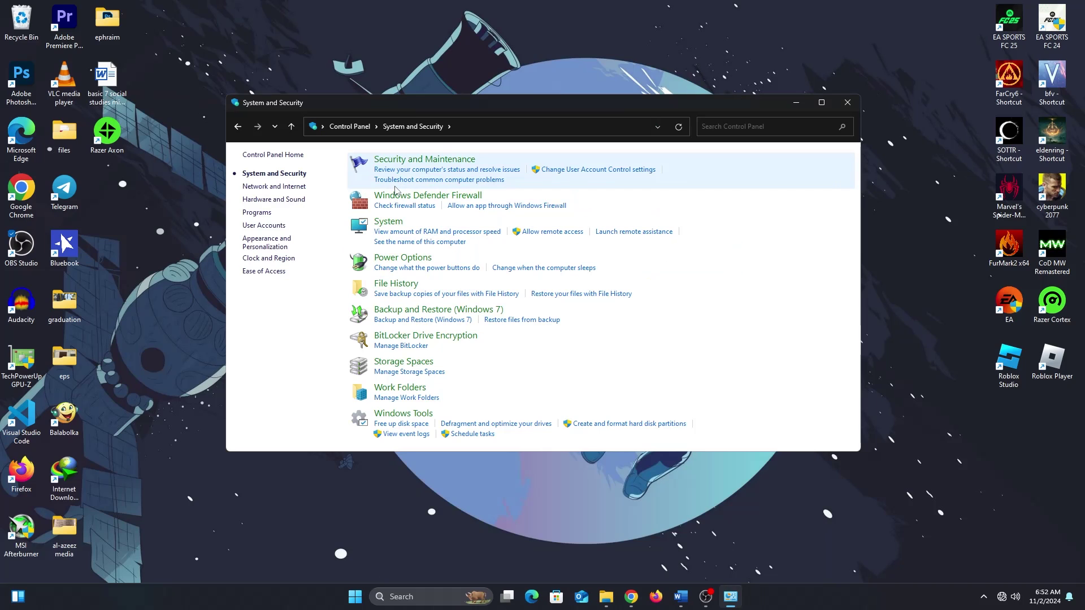
click(392, 260)
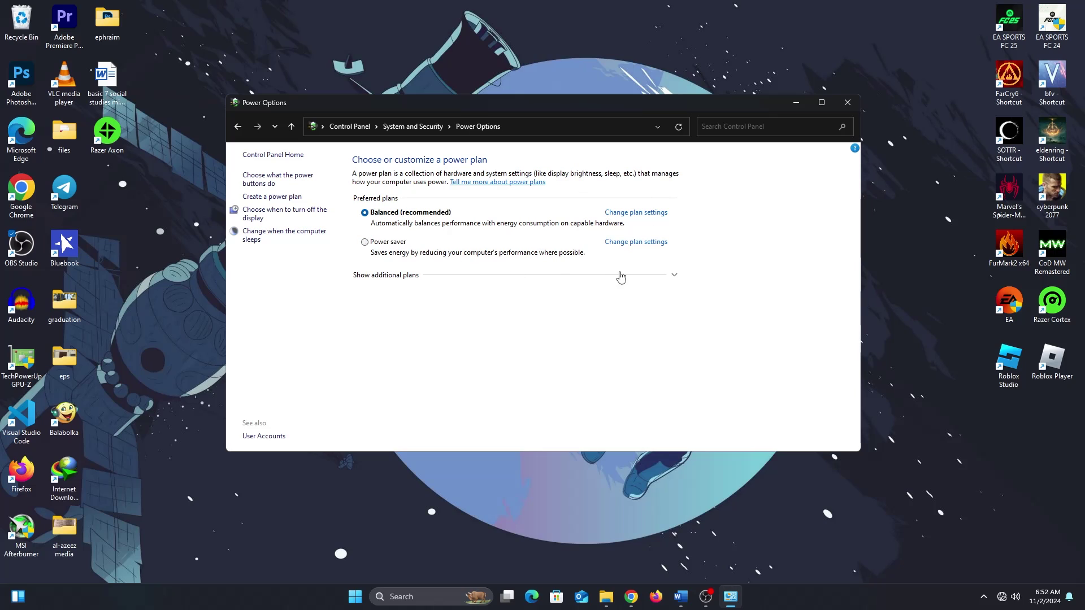
Step: Reveal additional plans, select High performance and enter its plan settings
click(674, 278)
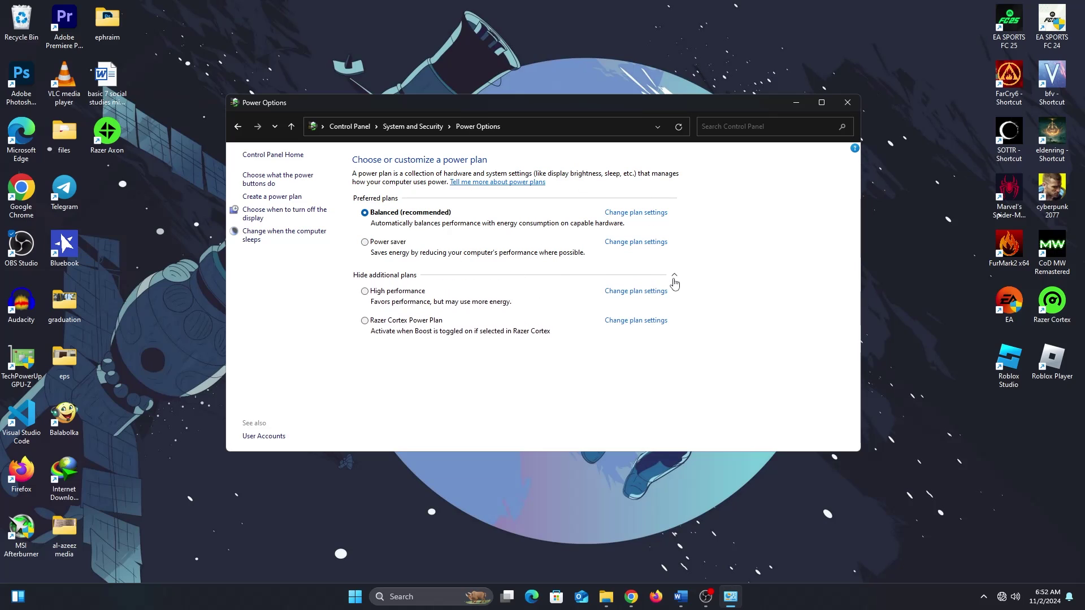
click(367, 292)
click(636, 292)
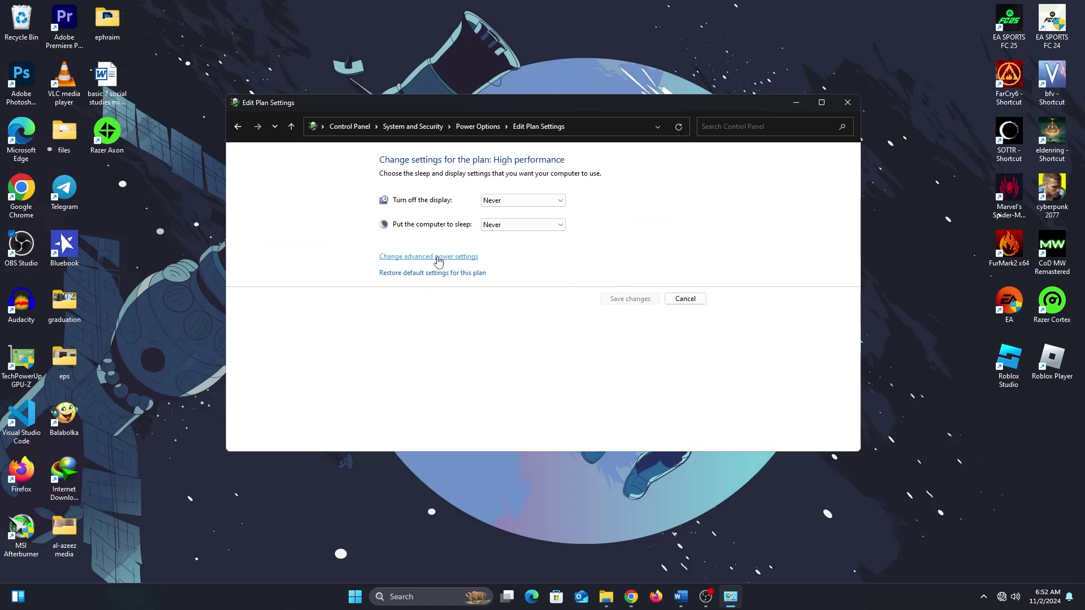
Step: In advanced power settings confirm minimum and maximum processor state are 100%, then return to Power Options
click(437, 258)
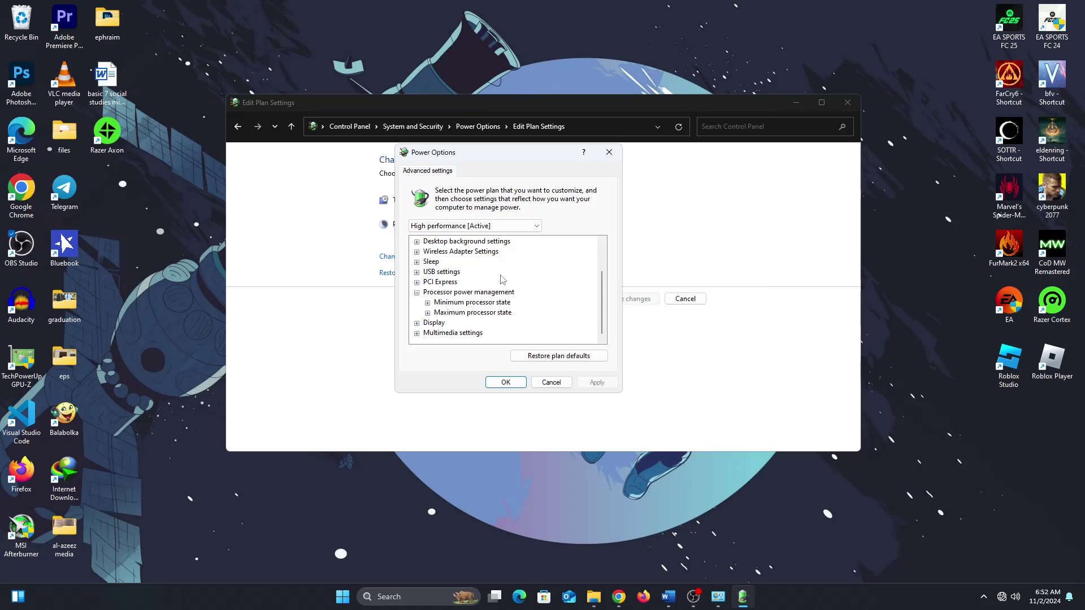
click(428, 302)
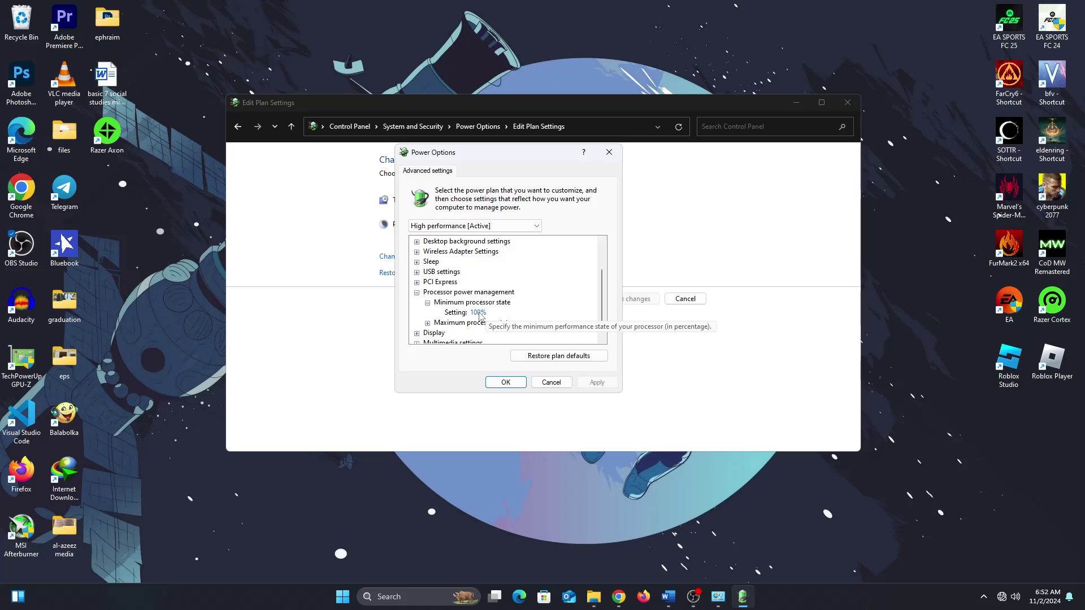
click(427, 322)
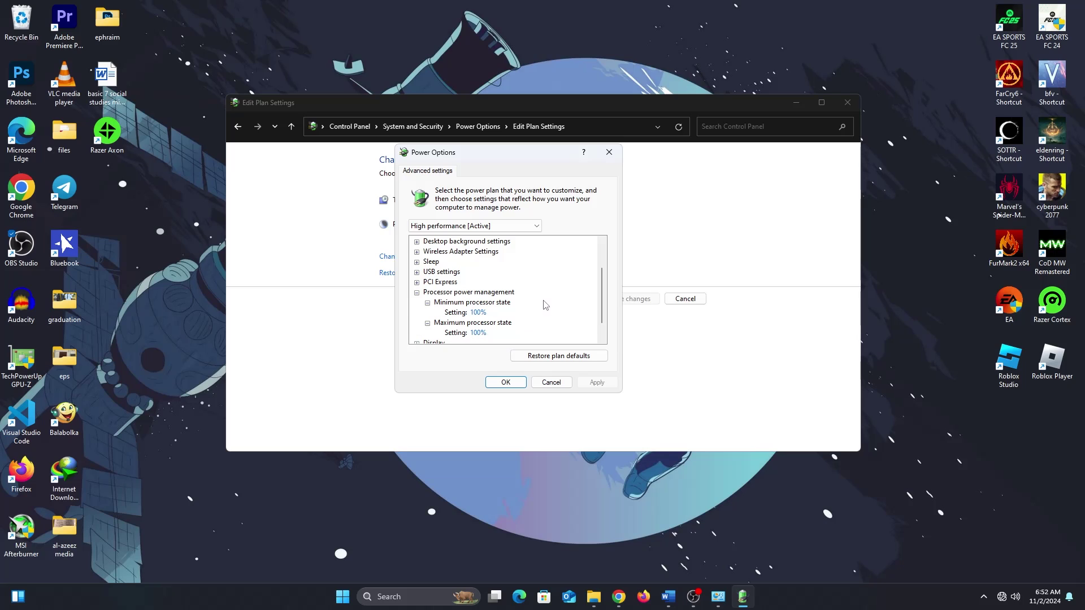
scroll(543, 304, down, 1)
mouse_move(478, 332)
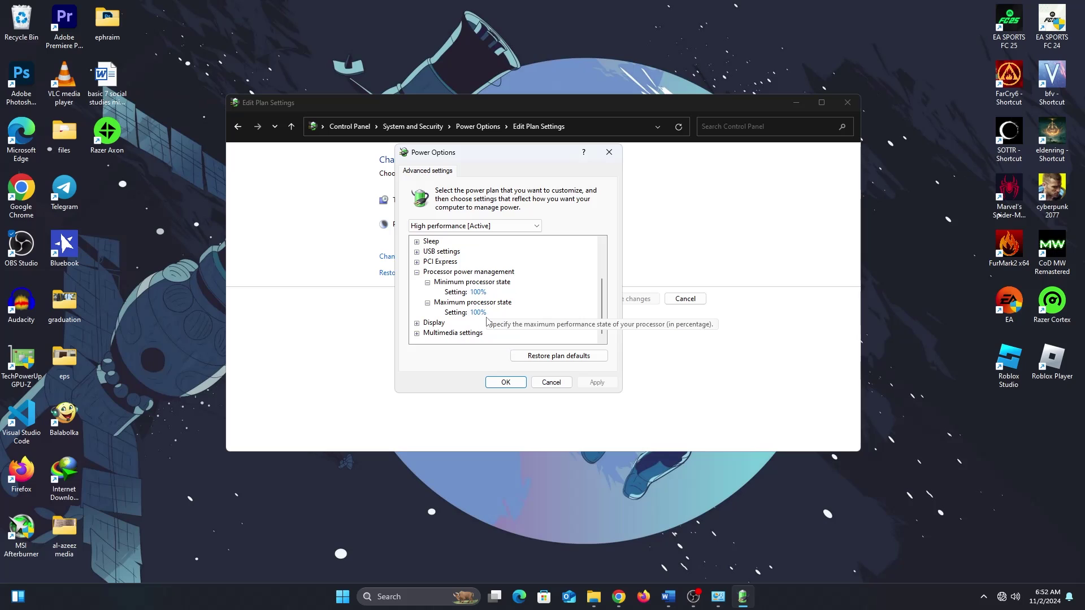
scroll(483, 317, up, 2)
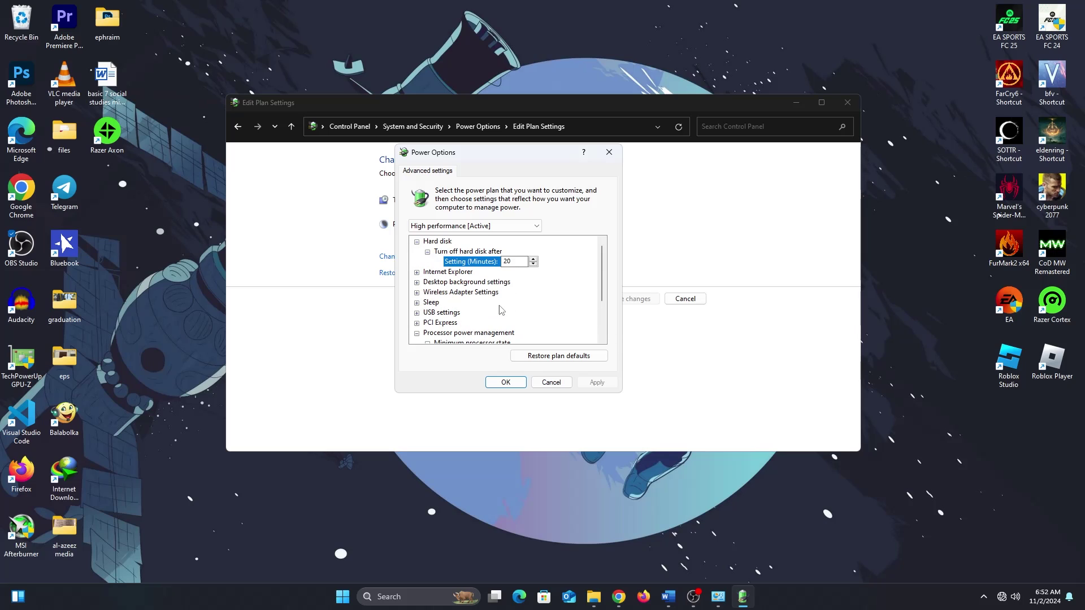
click(516, 381)
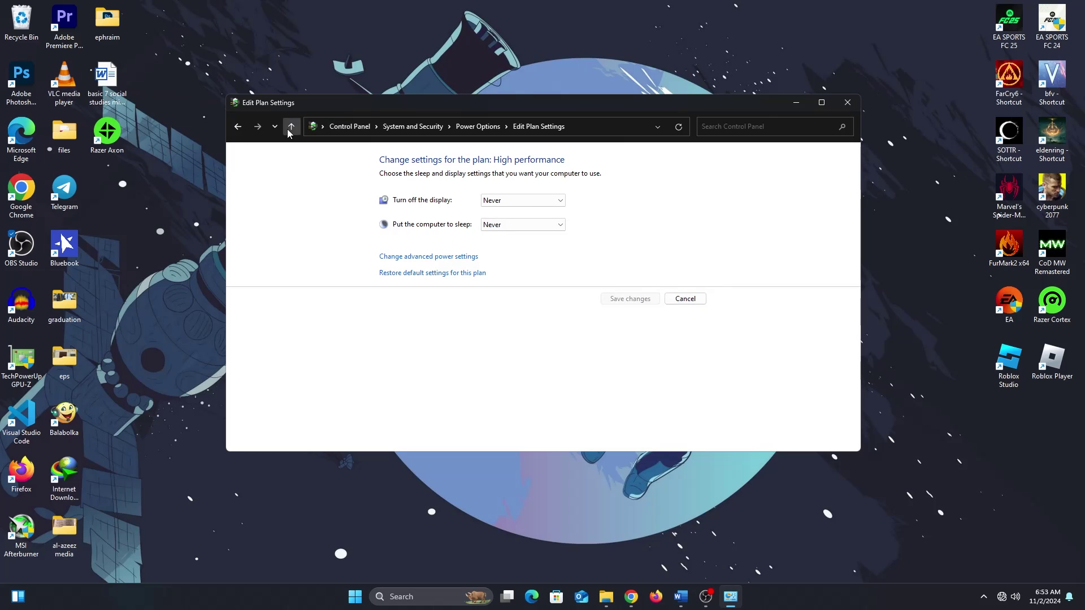
click(238, 126)
text(run)
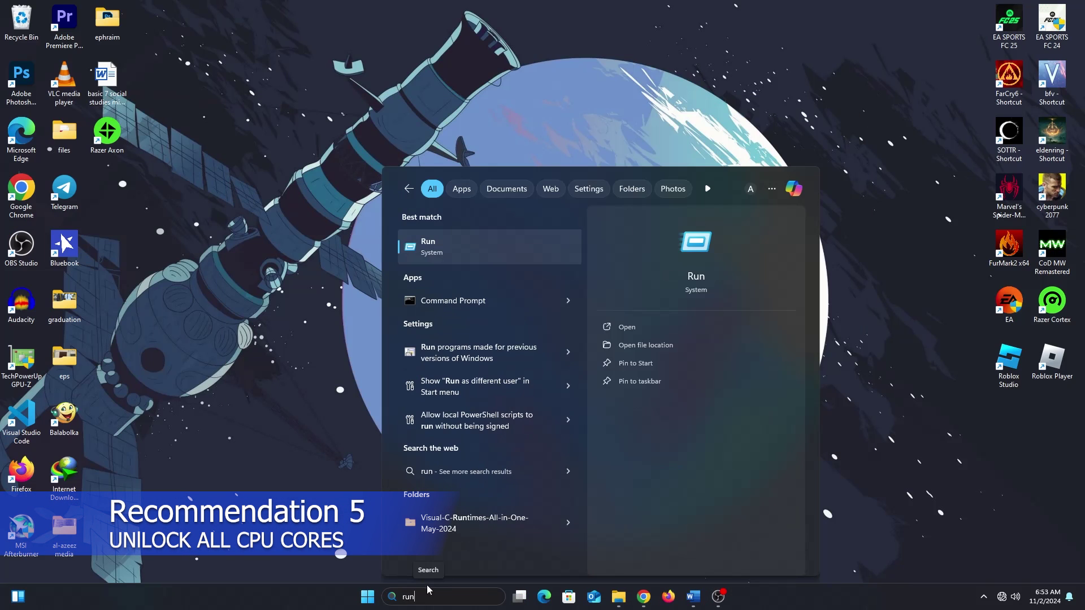
Step: Launch Run from search and start msconfig to bring up System Configuration
click(492, 248)
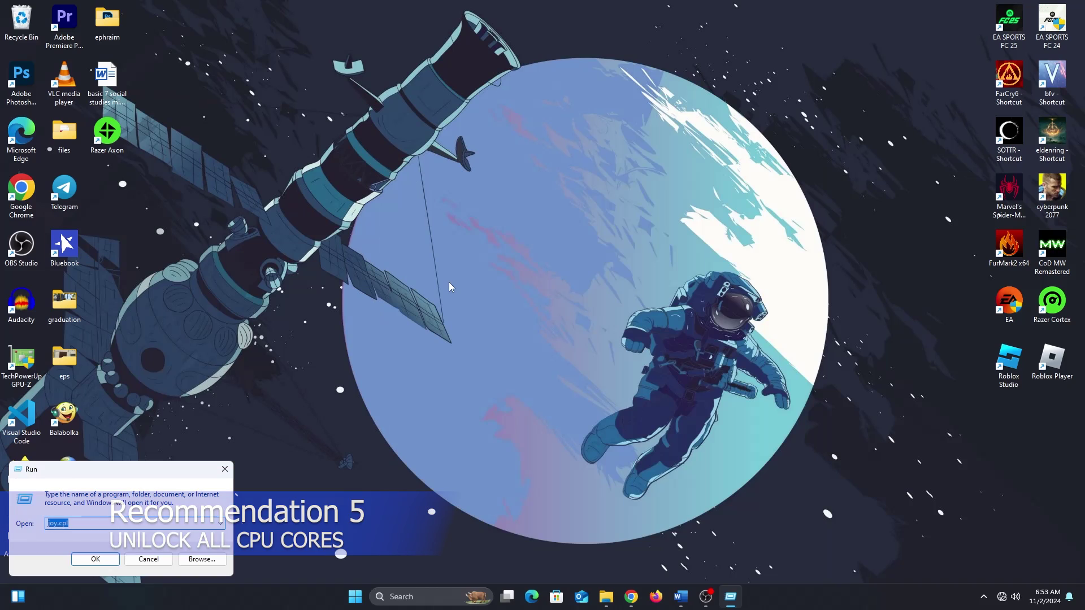
text(ms)
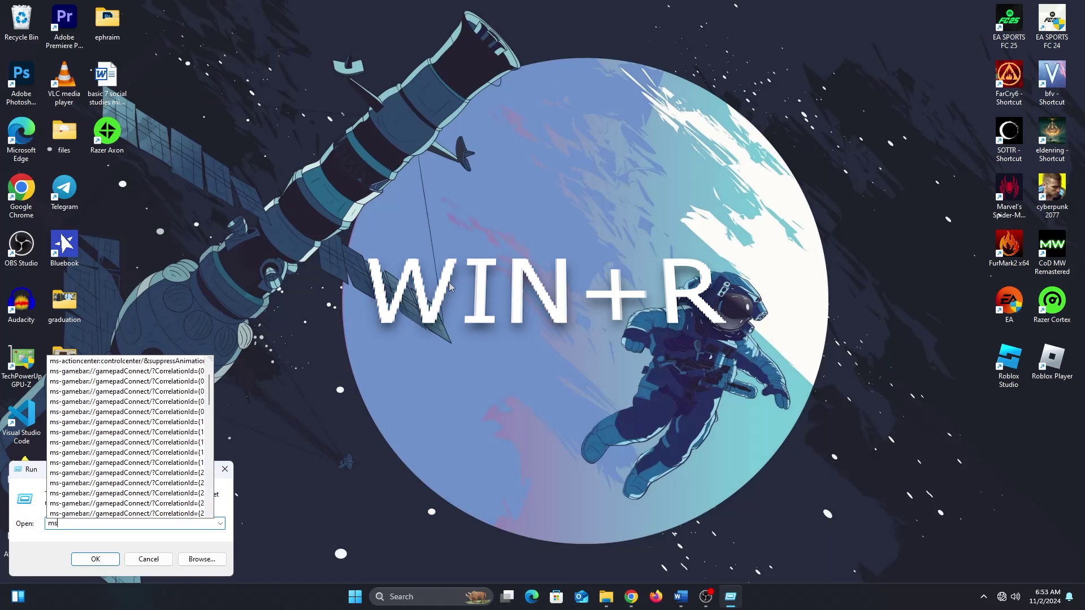
text(config)
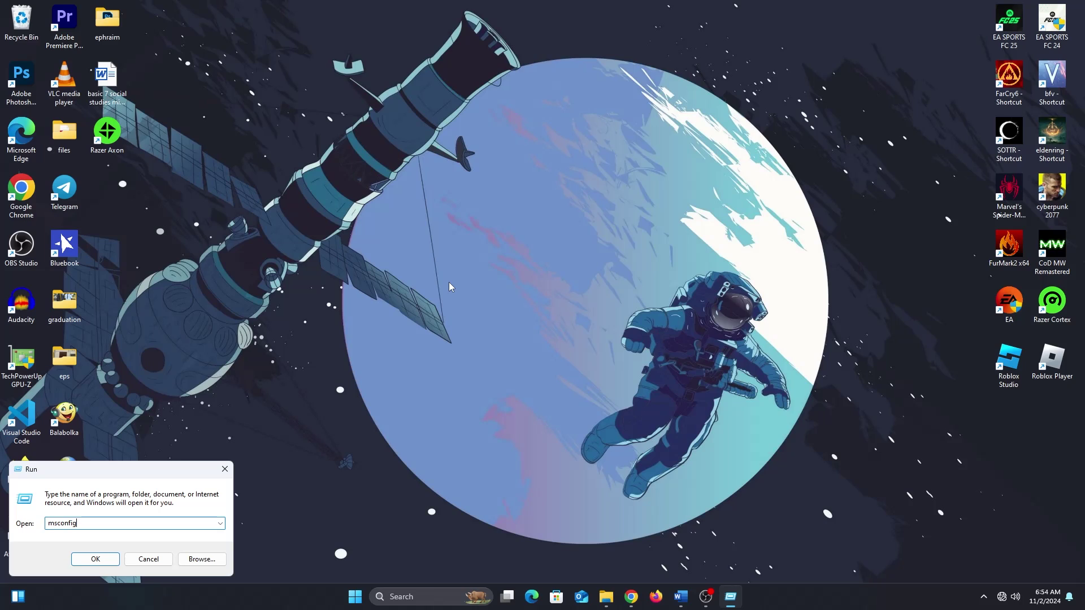
key(Return)
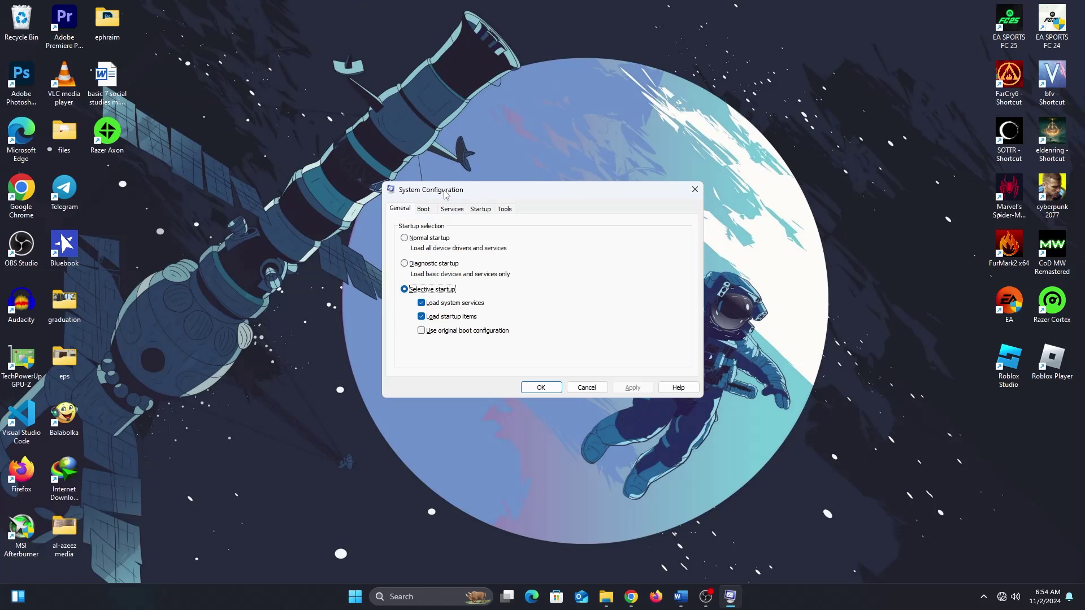
Step: In Boot advanced options enable Number of processors and set it to 4
click(424, 209)
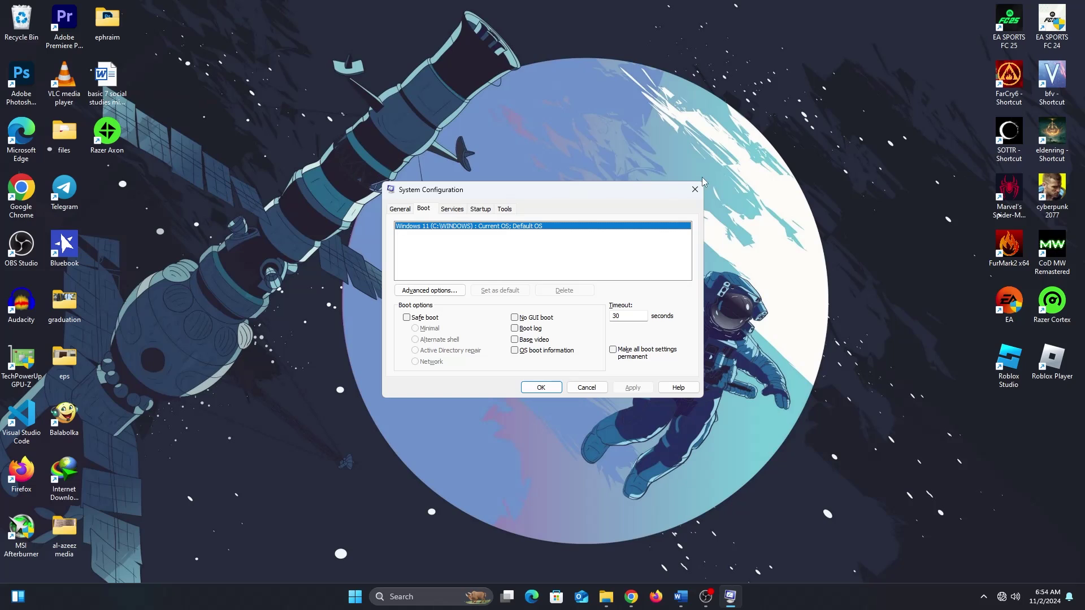
click(444, 294)
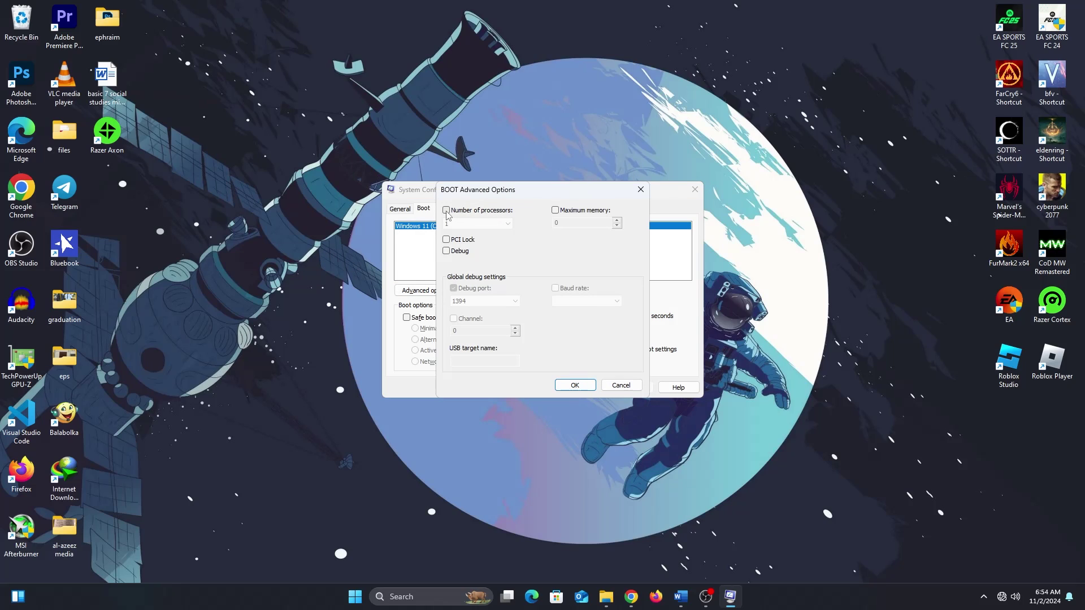
click(479, 228)
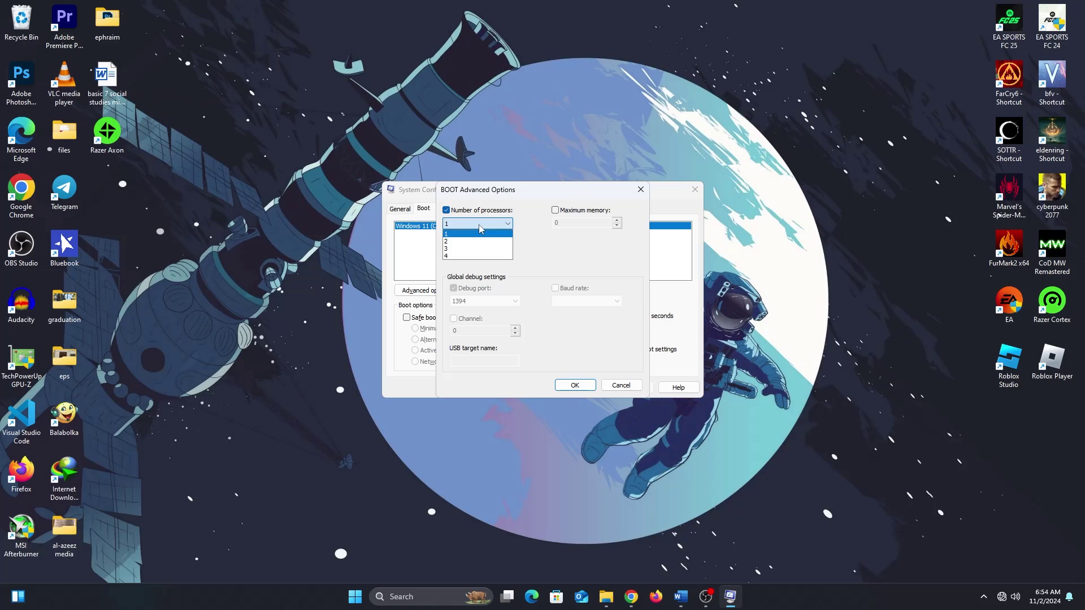
click(474, 257)
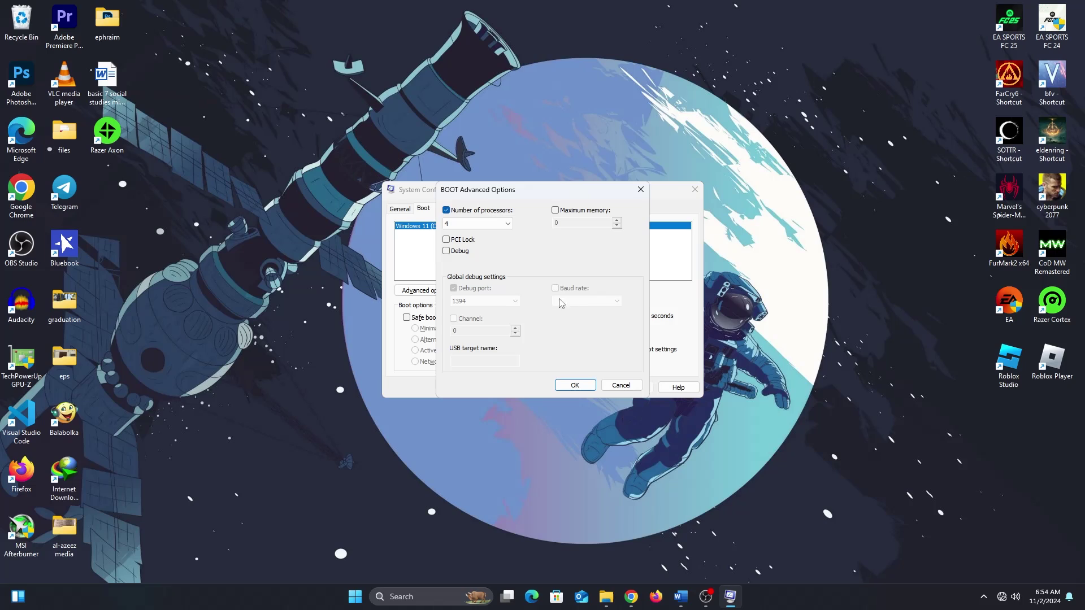
click(575, 386)
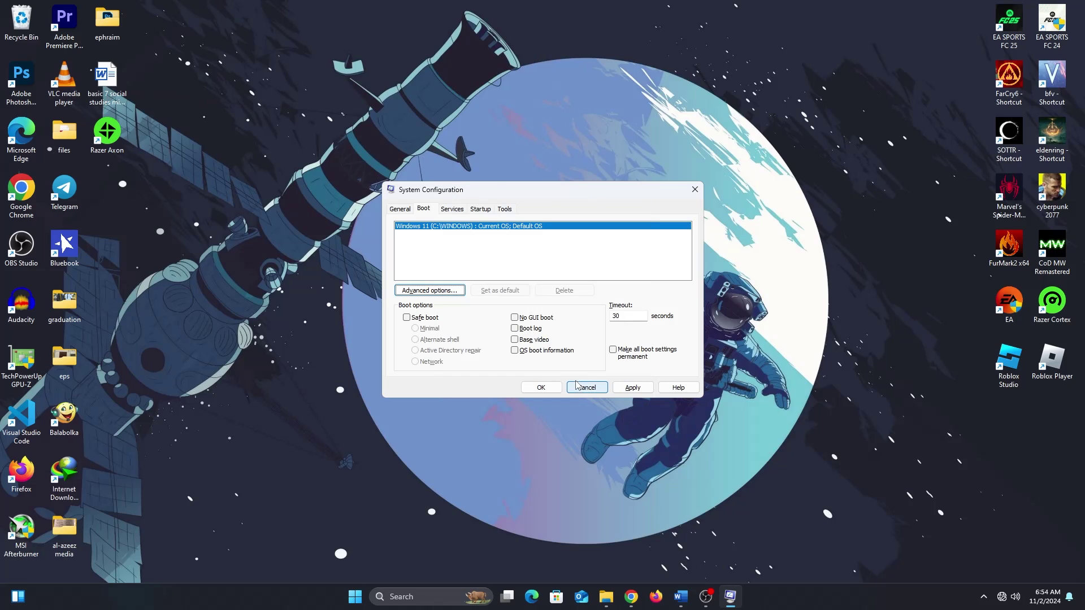
Step: Apply the boot changes and close System Configuration, bringing up the restart prompt
click(631, 388)
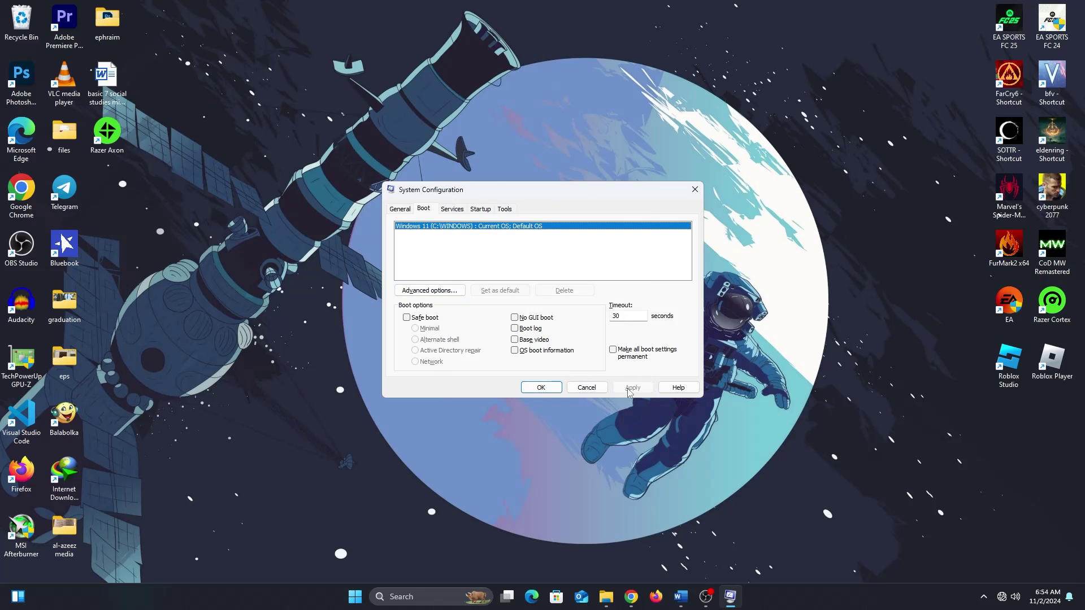
click(546, 389)
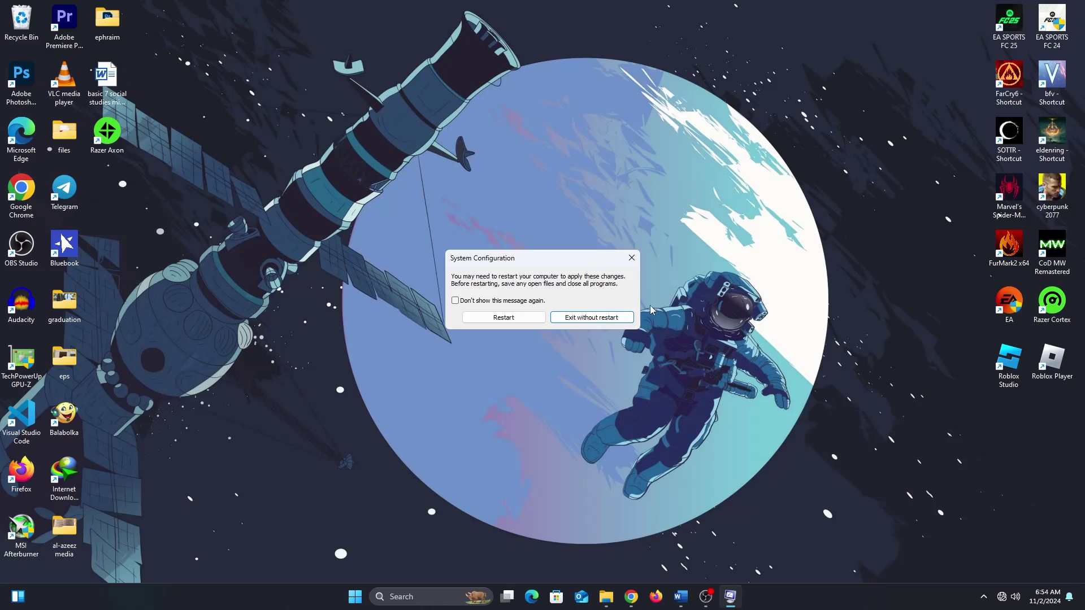